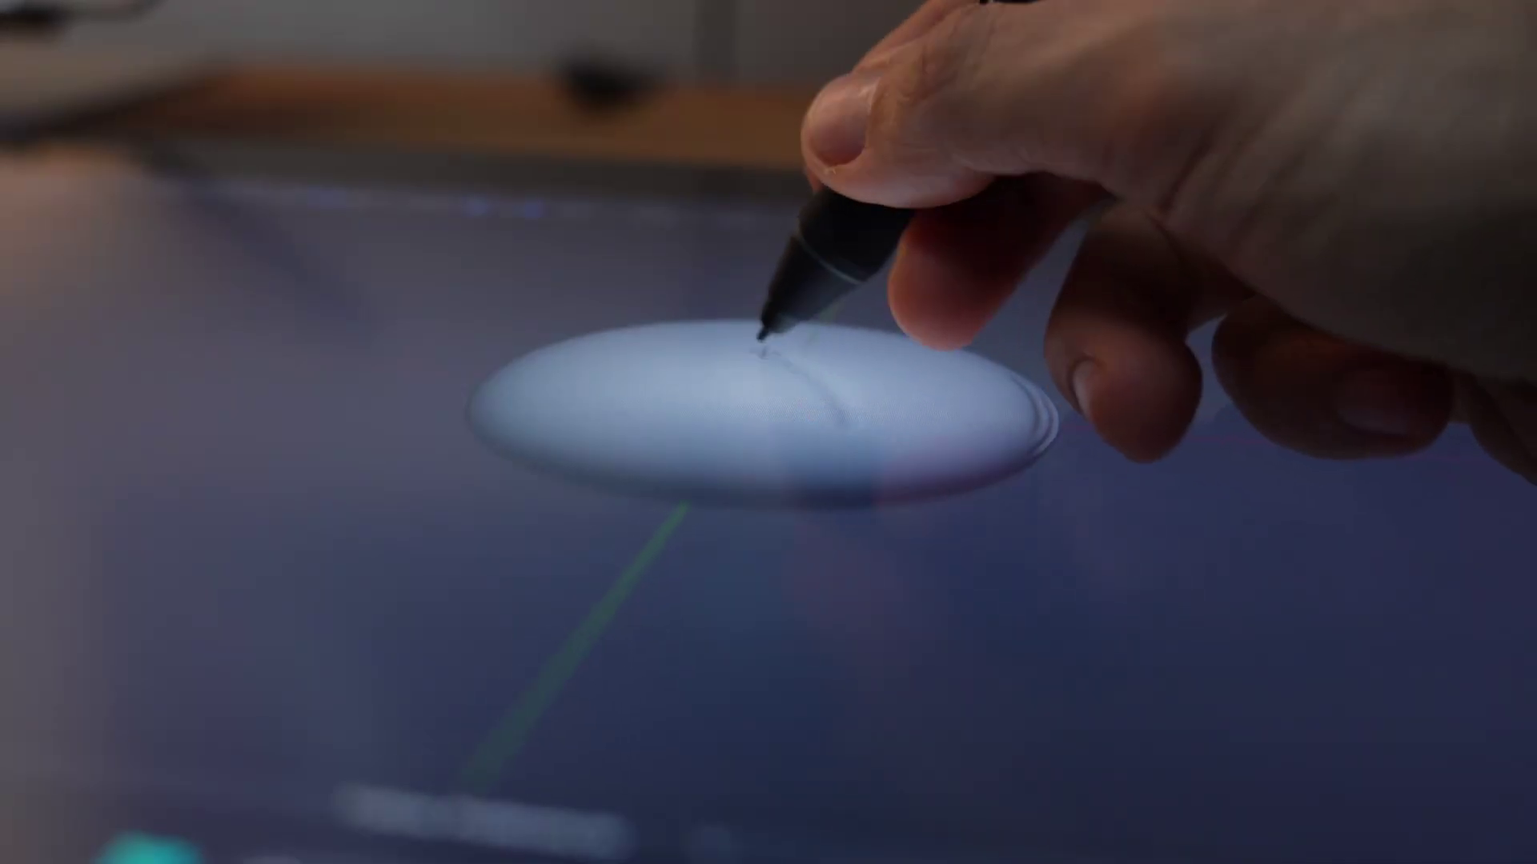
Orbit around the sculpted flattened oval disc to inspect its shape.
middle_drag(842, 415, 834, 535)
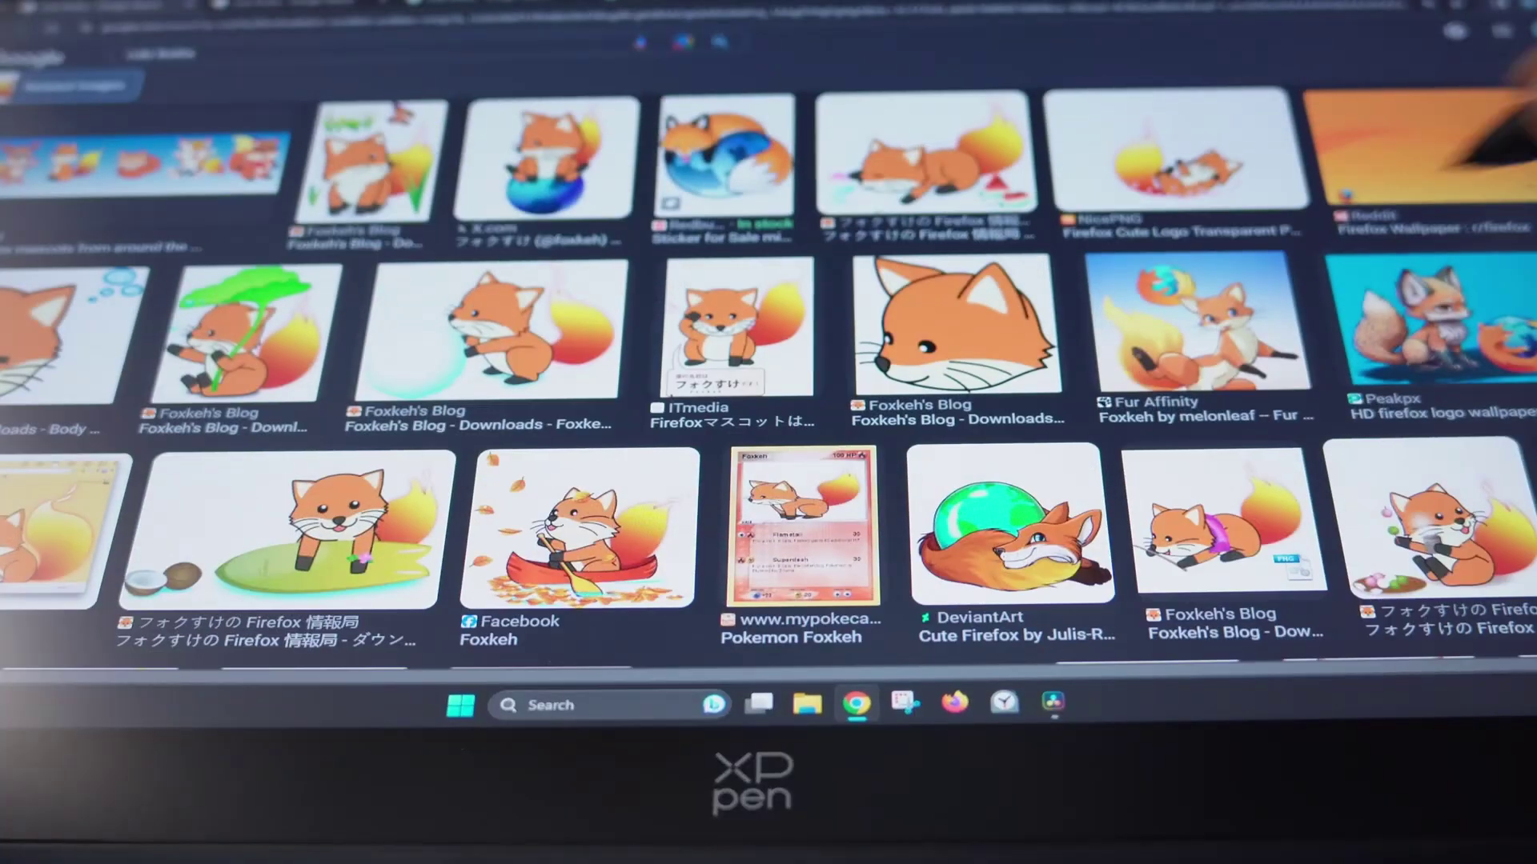
Preview the ITmedia fox, sleeping fox and Firefox OS fox images, ending on the teal Firefox OS fox.
click(772, 316)
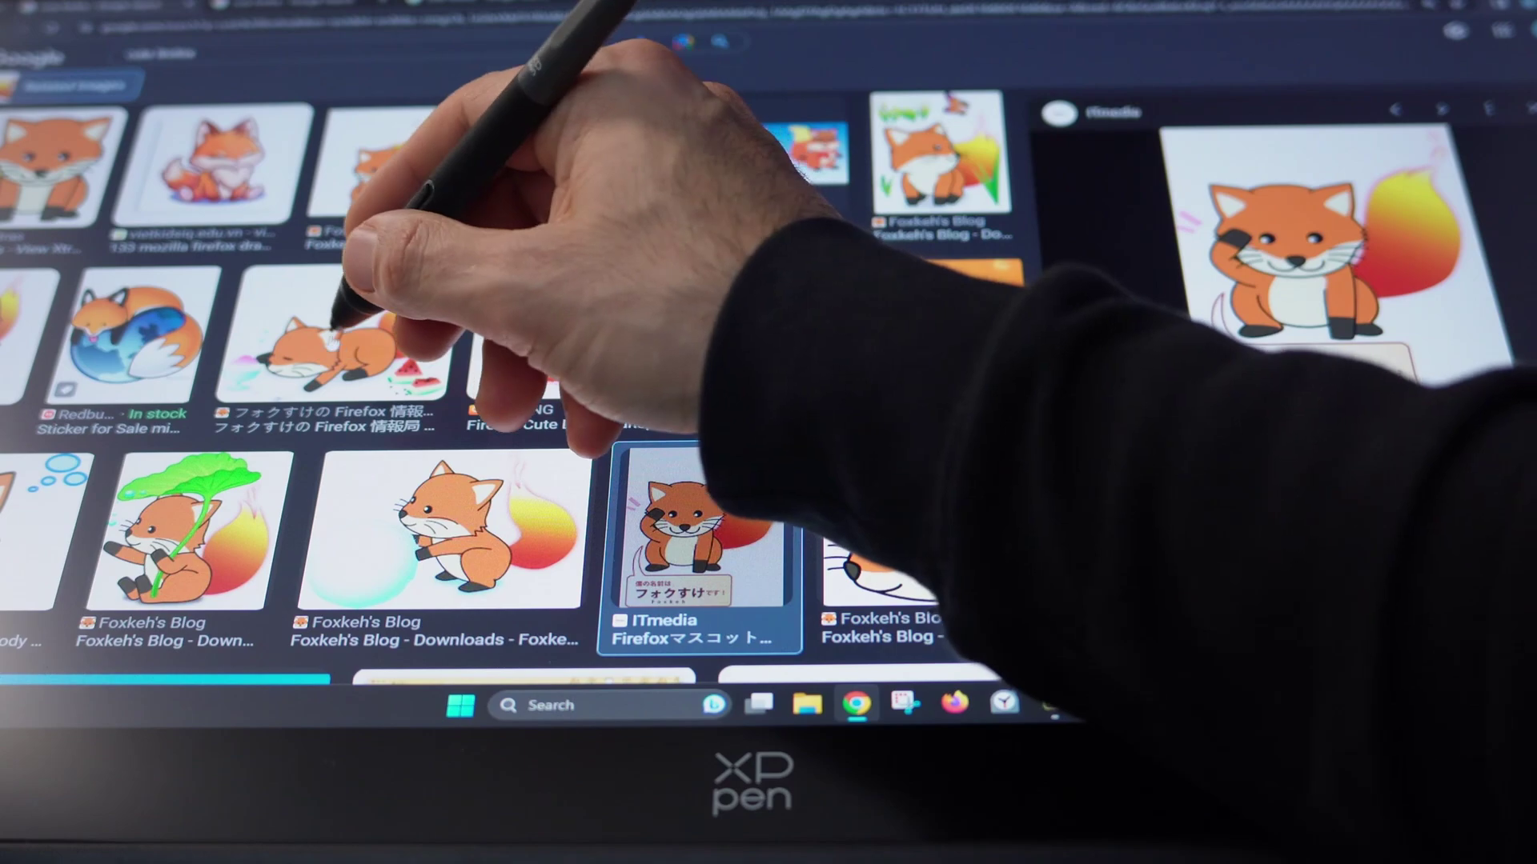
click(340, 337)
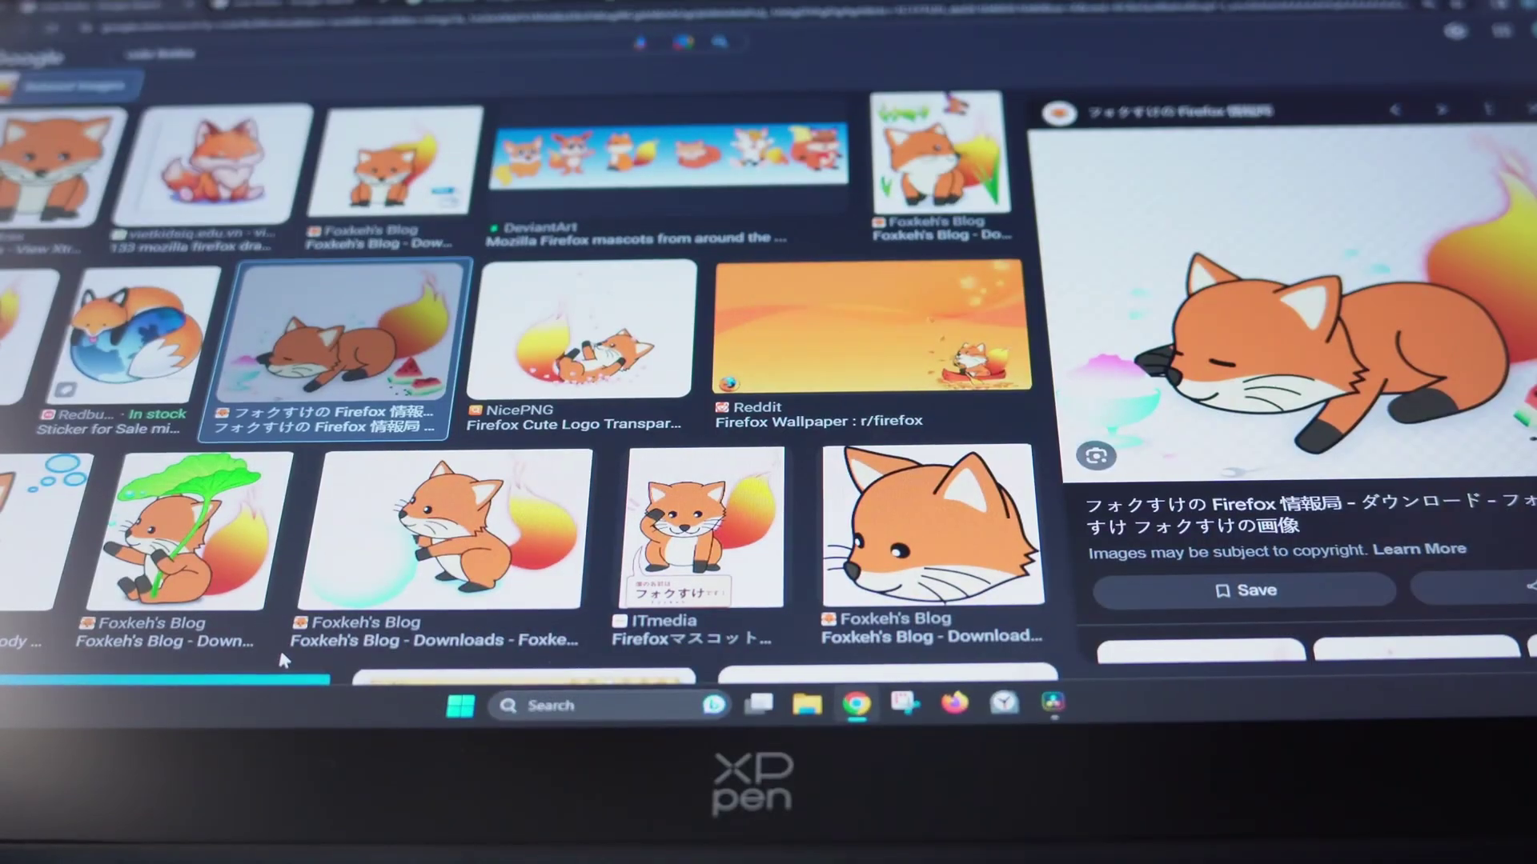
scroll(277, 646, down, 3)
scroll(520, 368, down, 10)
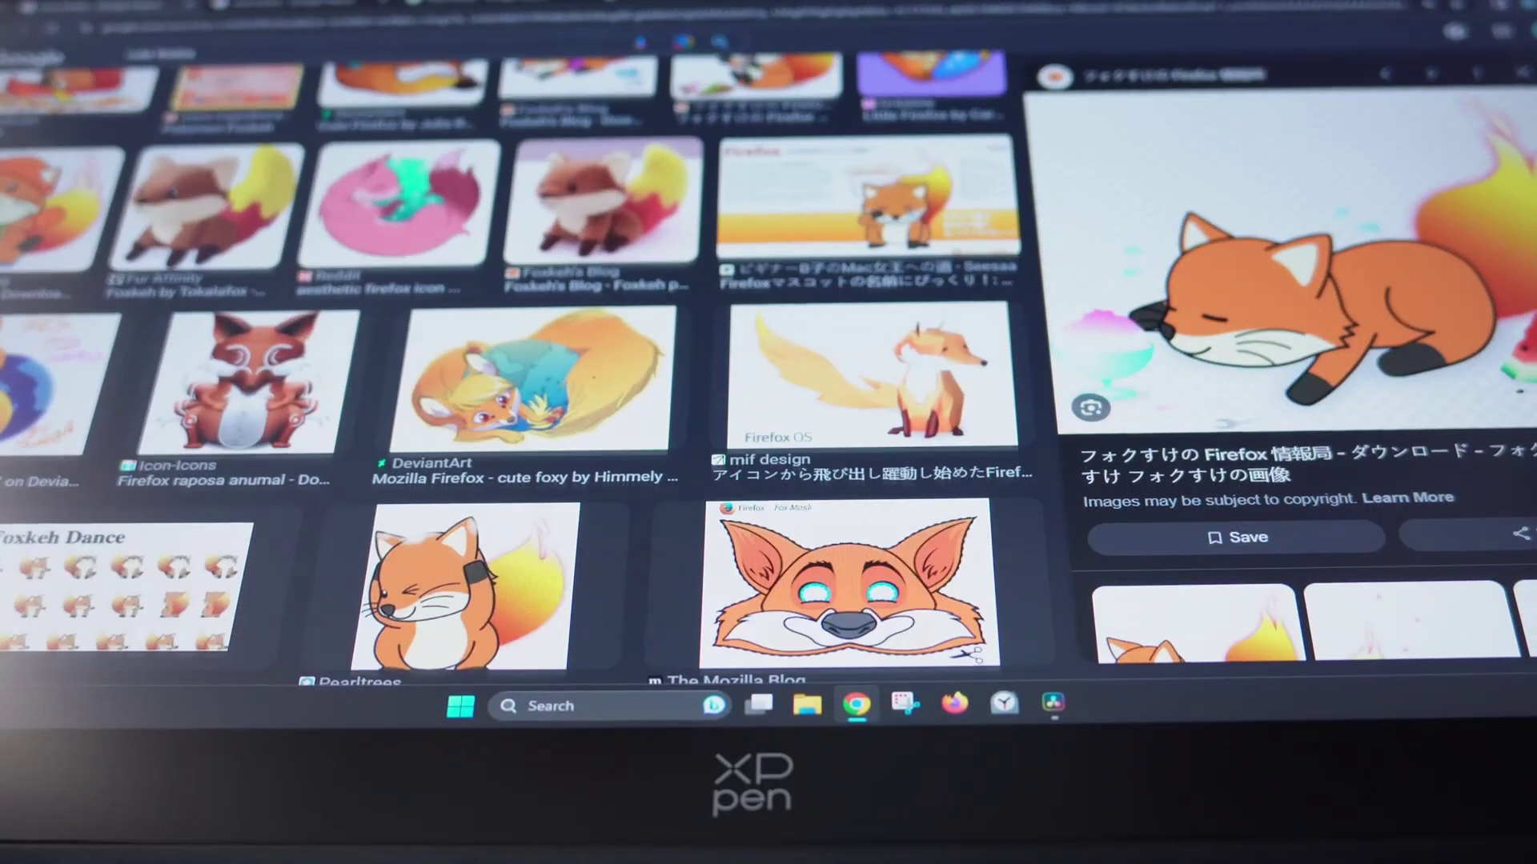
click(931, 400)
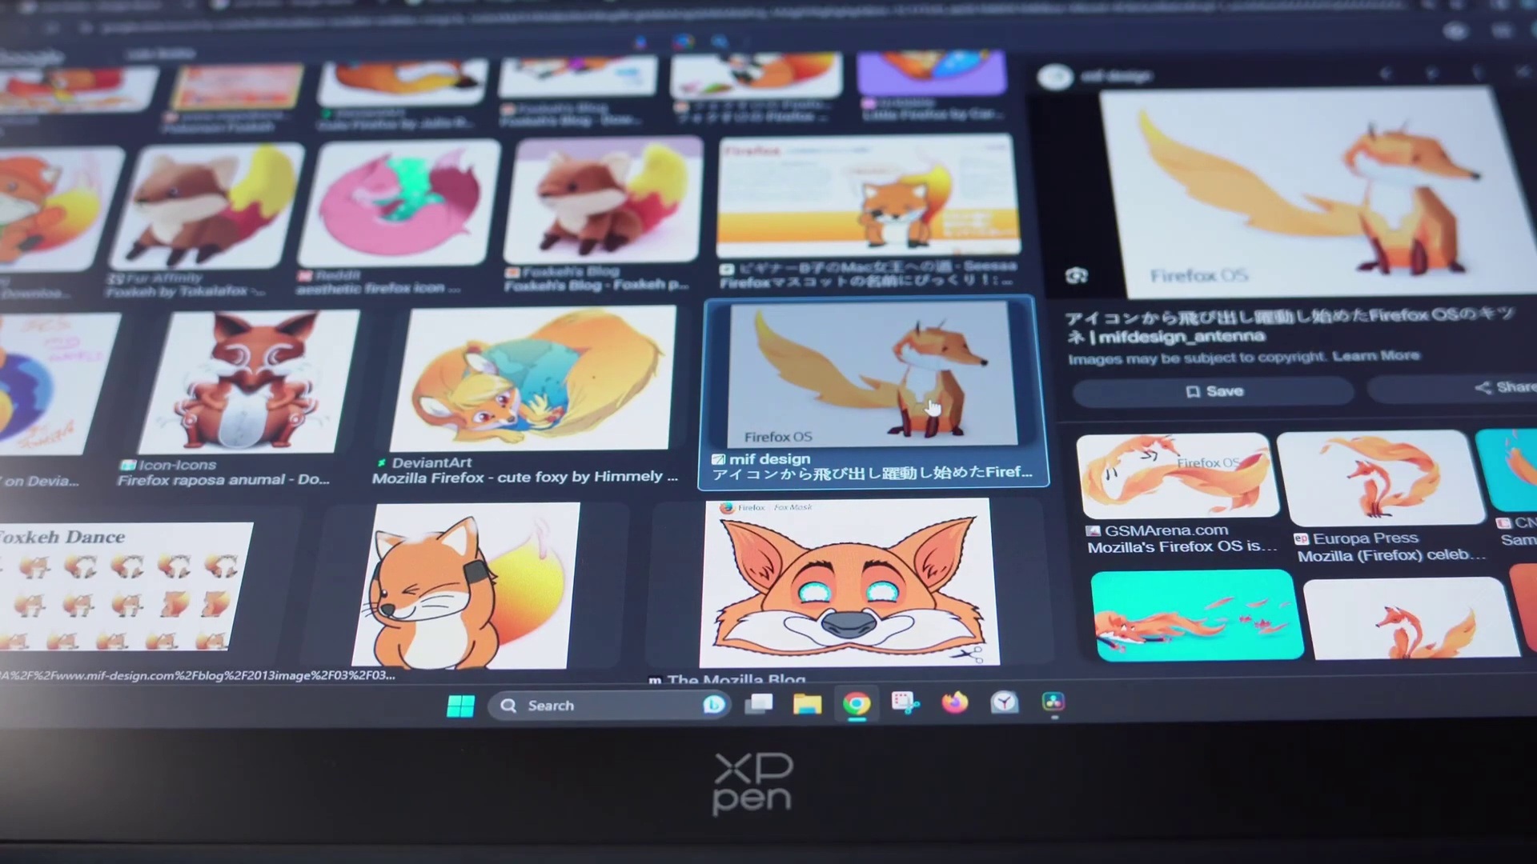
scroll(1296, 520, down, 3)
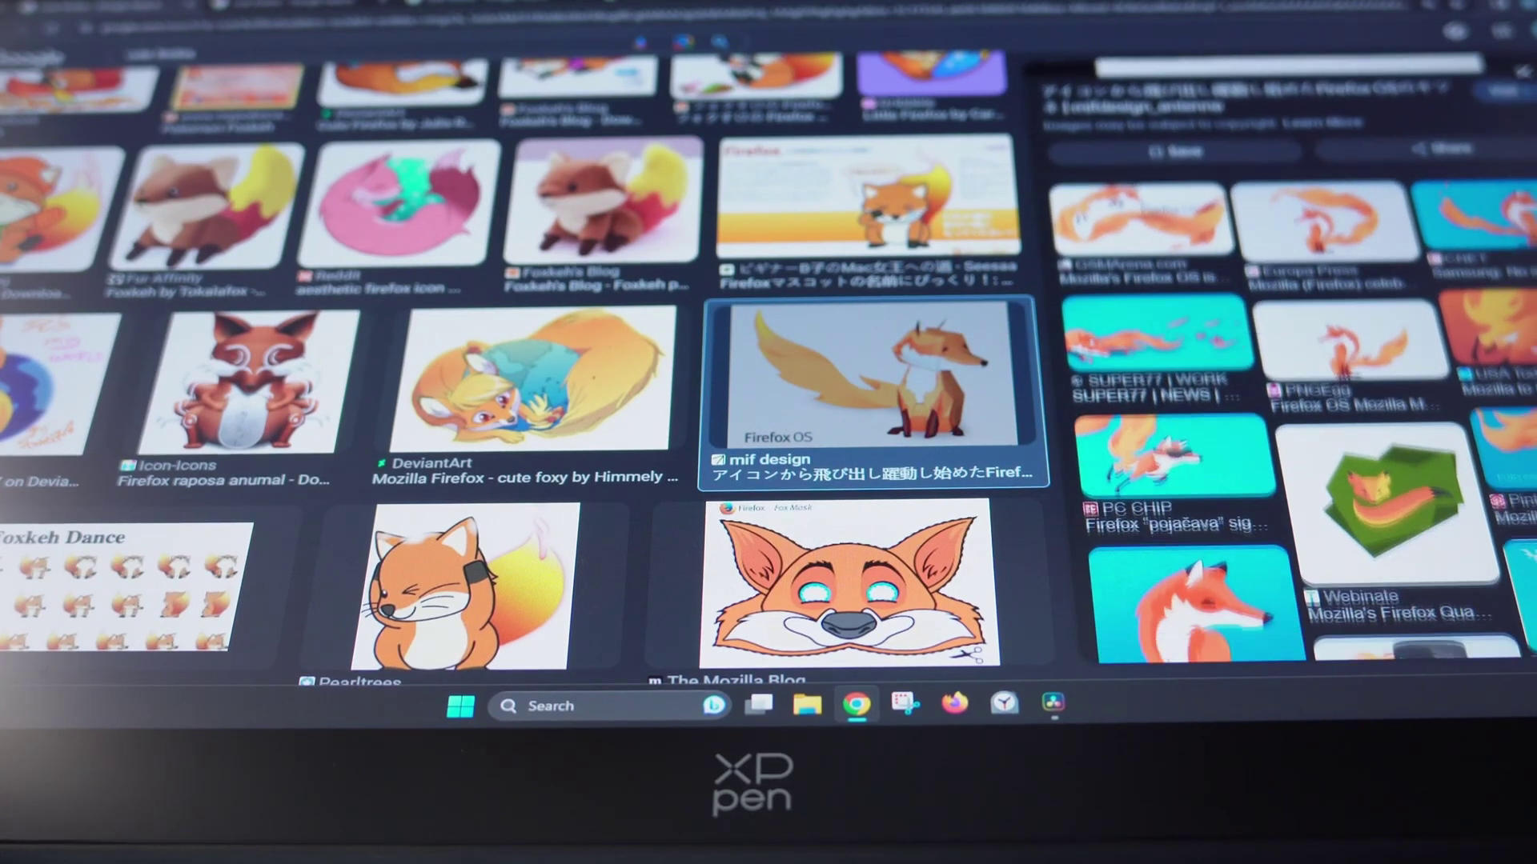
click(1168, 376)
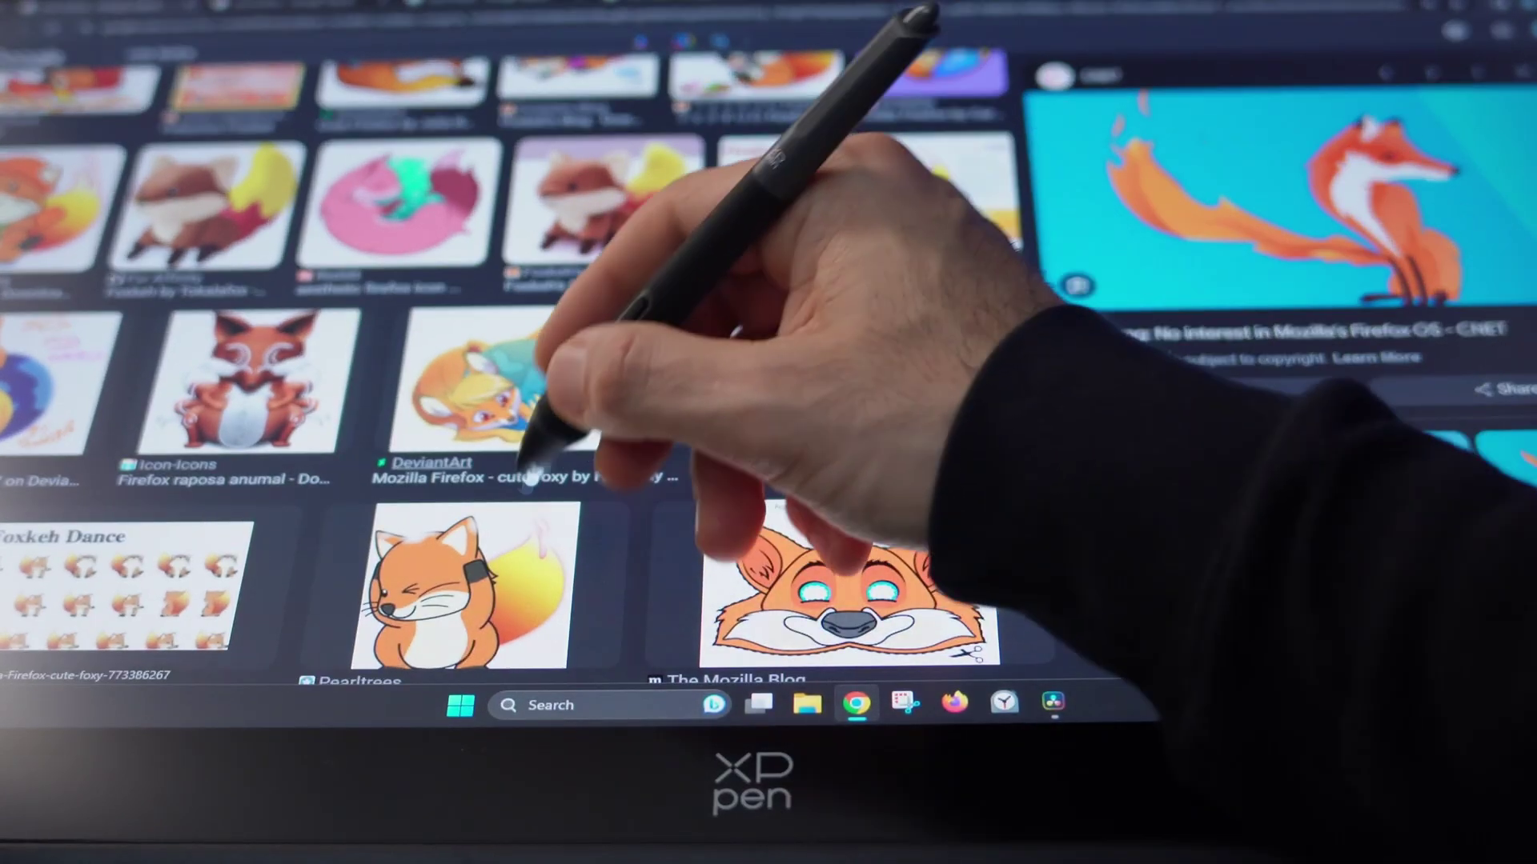
Lay out the board: large fox moved down-right, two-fox image added, shrunk and placed top right.
click(520, 612)
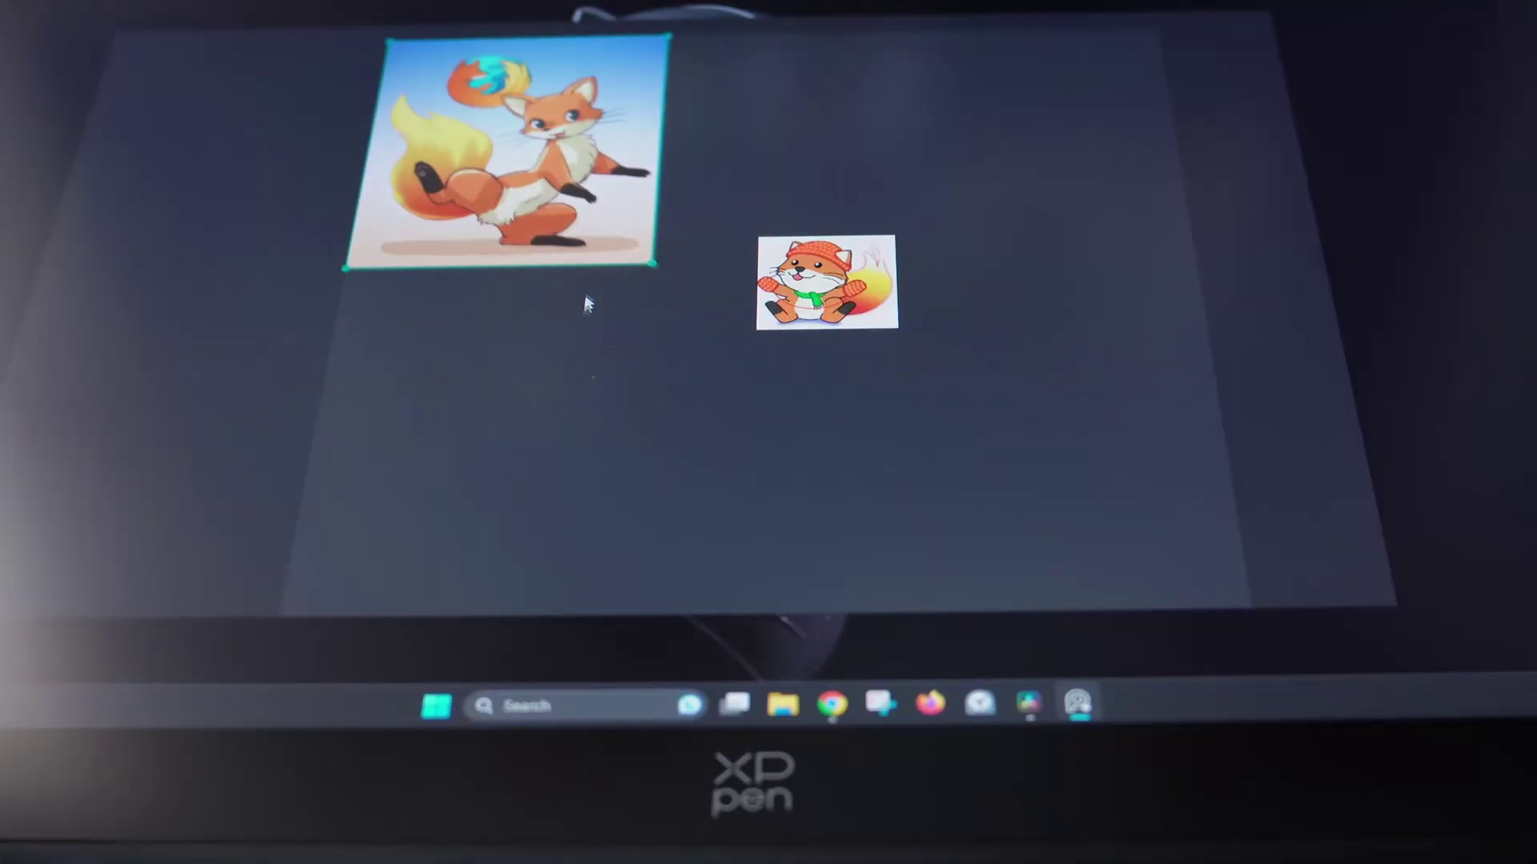
drag(611, 283, 652, 337)
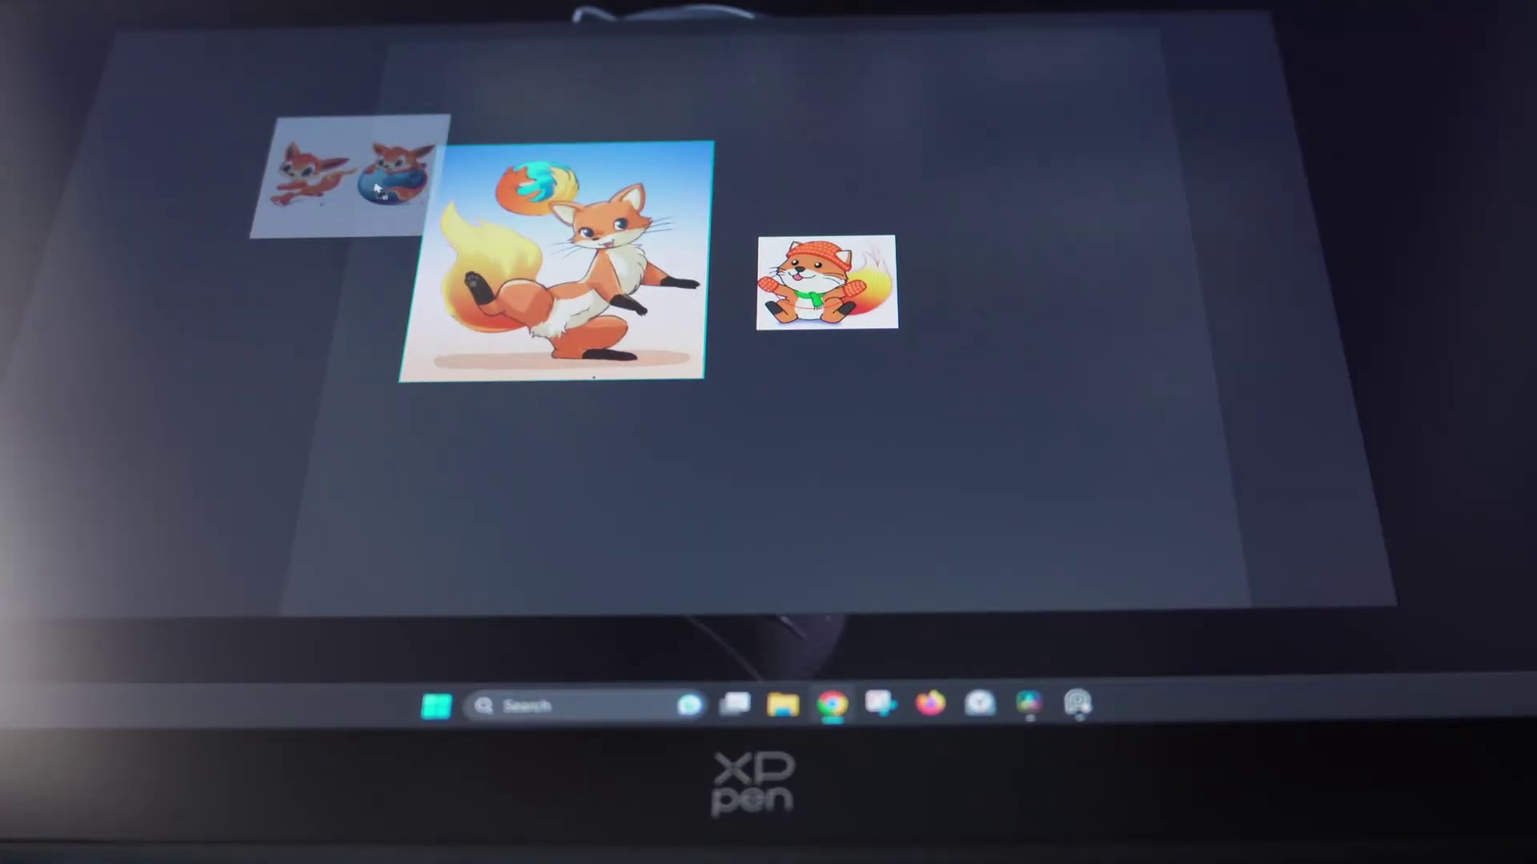
drag(376, 188, 983, 458)
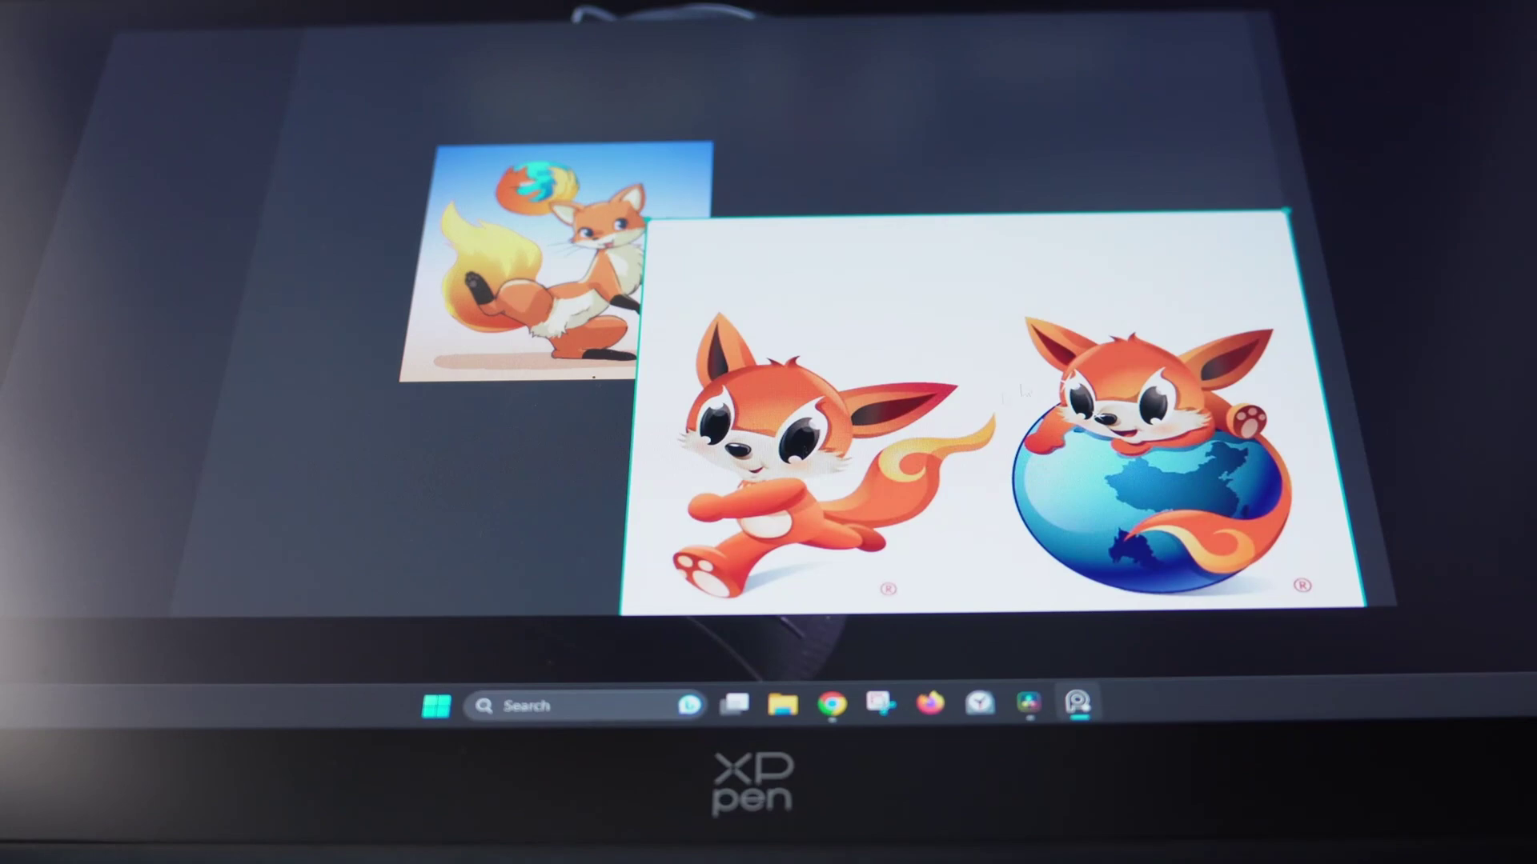
drag(1287, 206, 1143, 328)
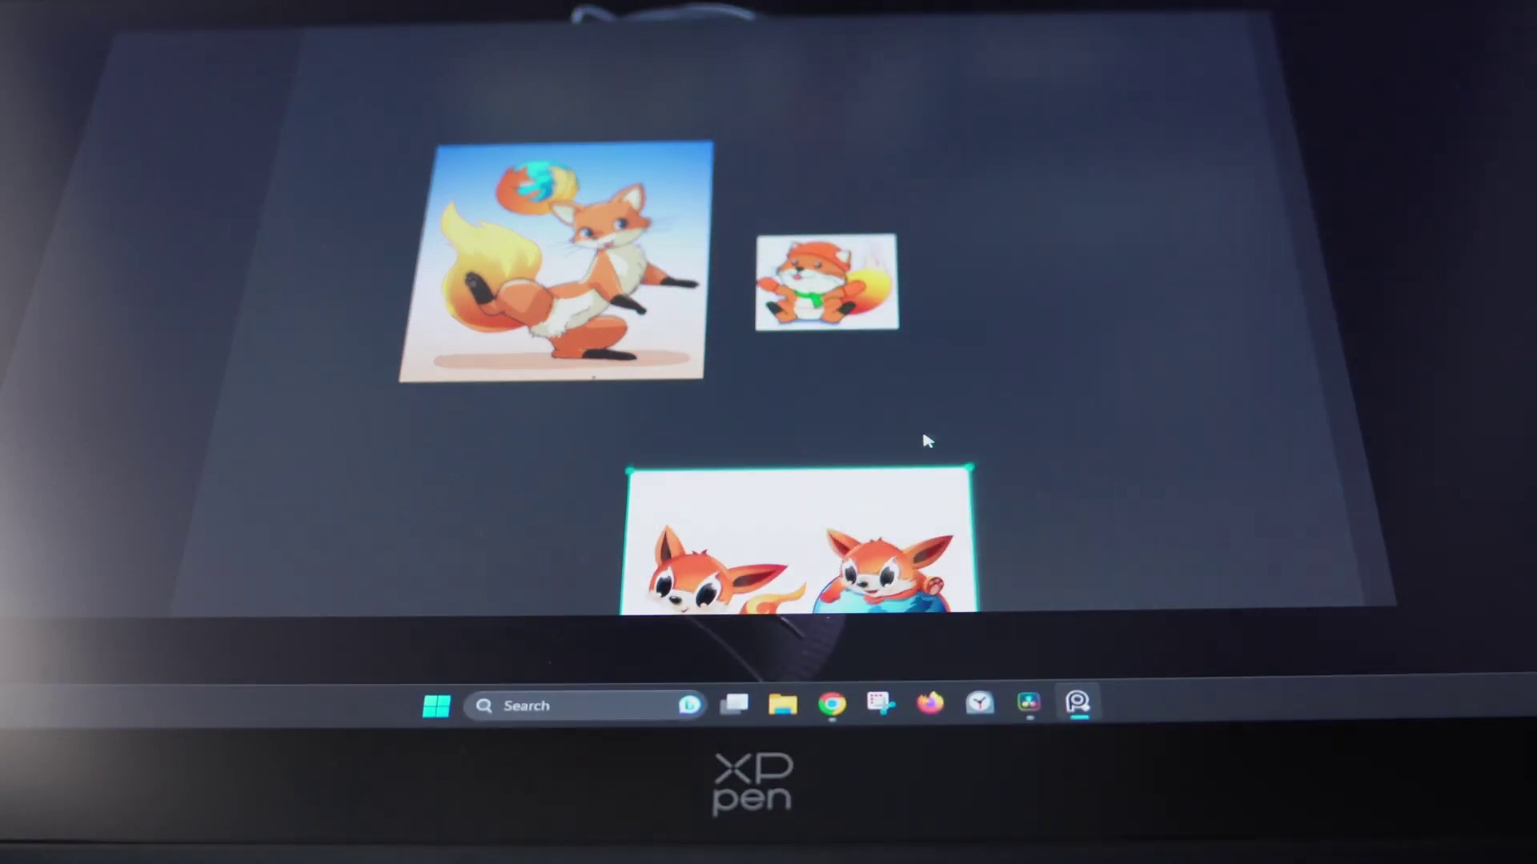
drag(770, 520, 874, 71)
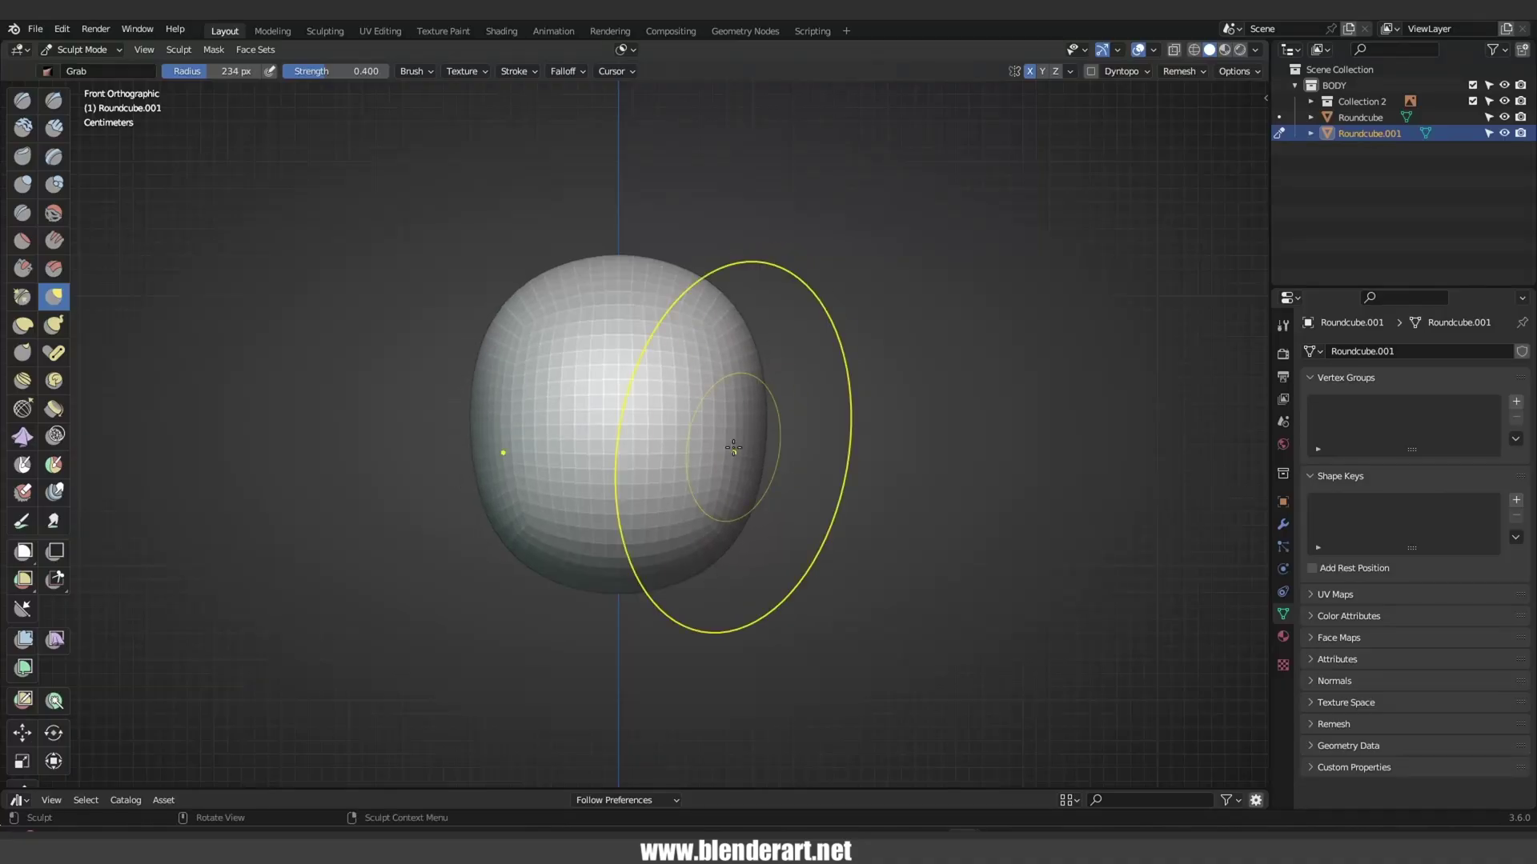
Undo the boxy squeeze, resize the Grab brush and pull the sphere's lower sides into cheek bulges.
key(f)
click(669, 480)
key(ctrl+z)
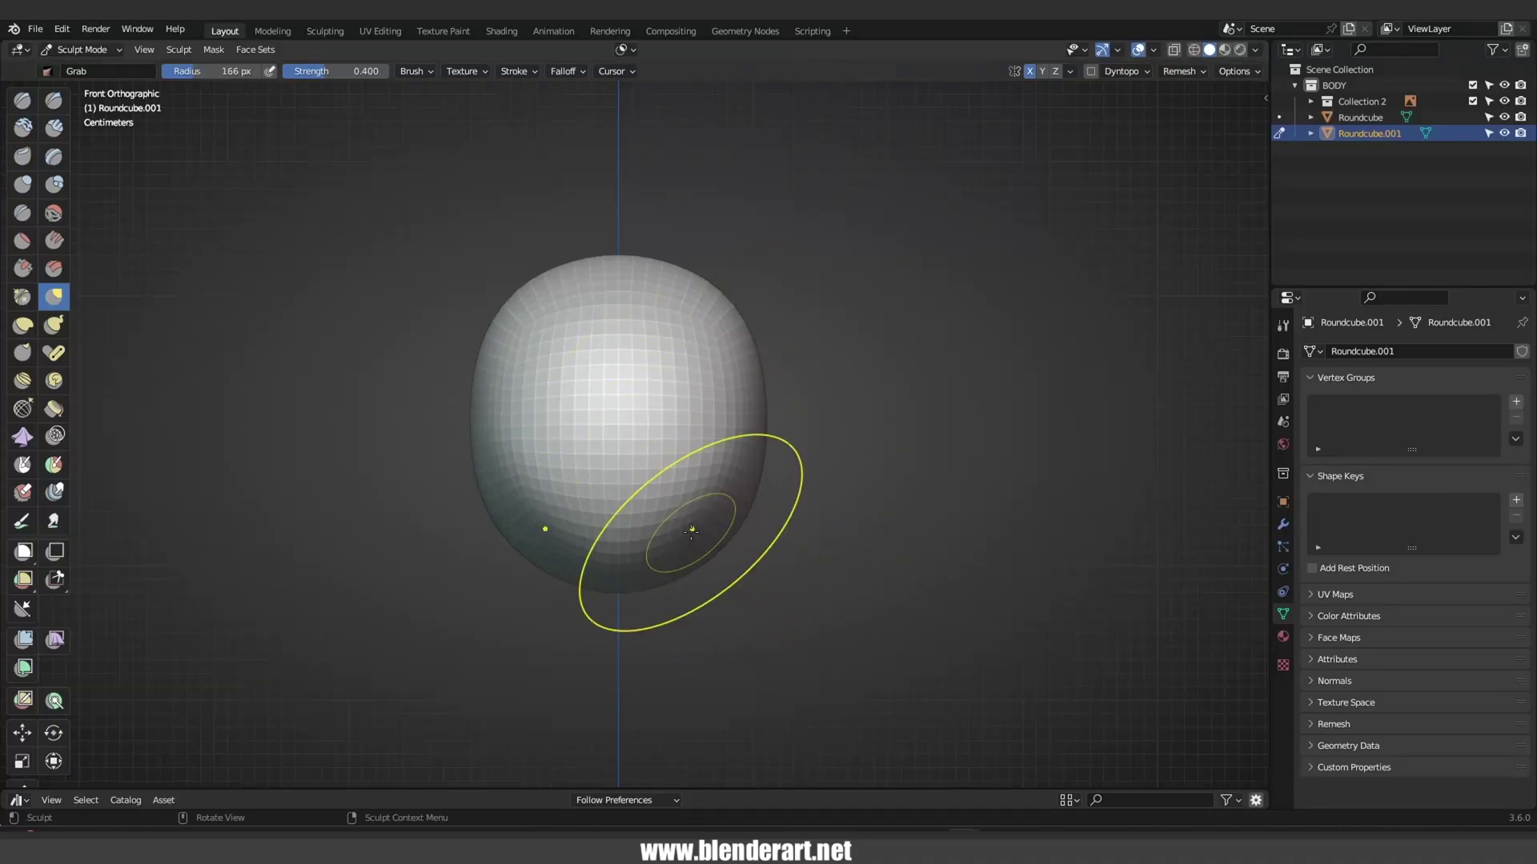
mouse_move(740, 477)
mouse_down()
mouse_move(877, 485)
mouse_move(730, 465)
mouse_up()
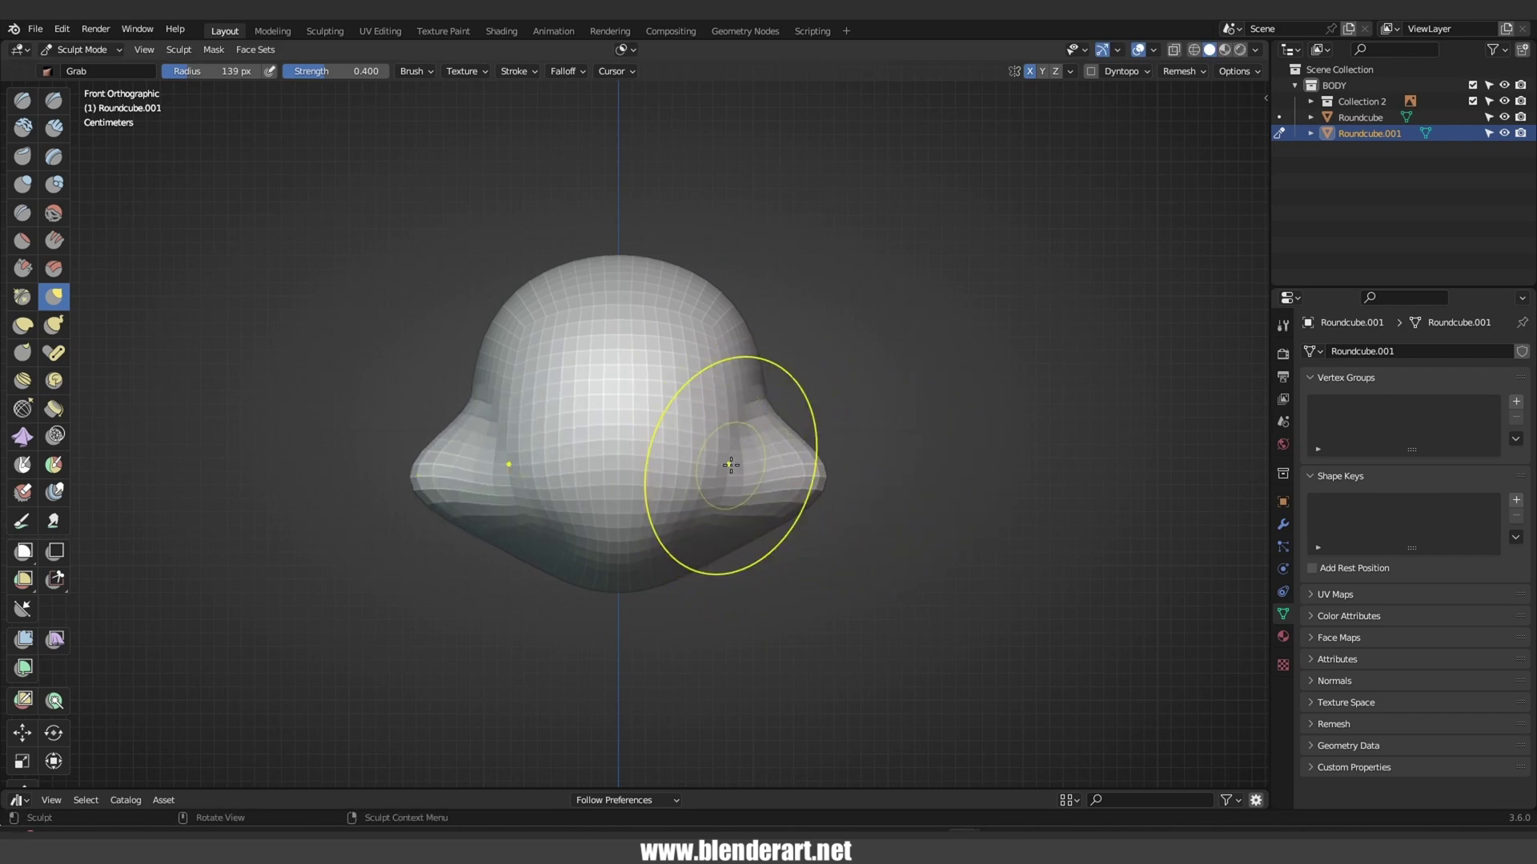
middle_drag(737, 438, 724, 489)
key(f)
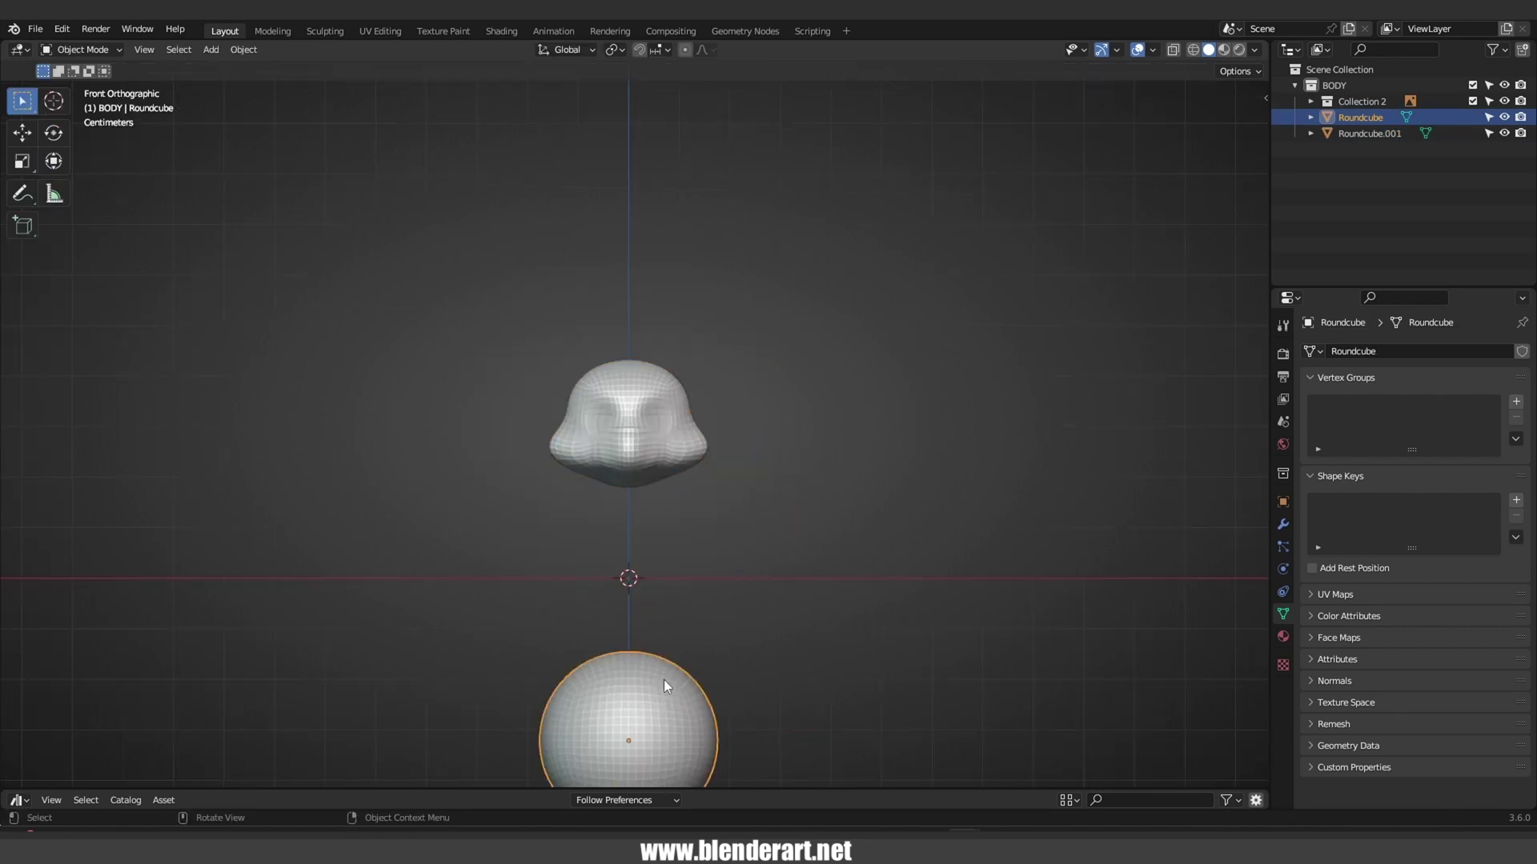
Duplicate a sphere at 0.319 scale, place it, and Grab-sculpt the new foot shape.
key(shift+d)
key(z)
click(704, 377)
key(s)
click(710, 329)
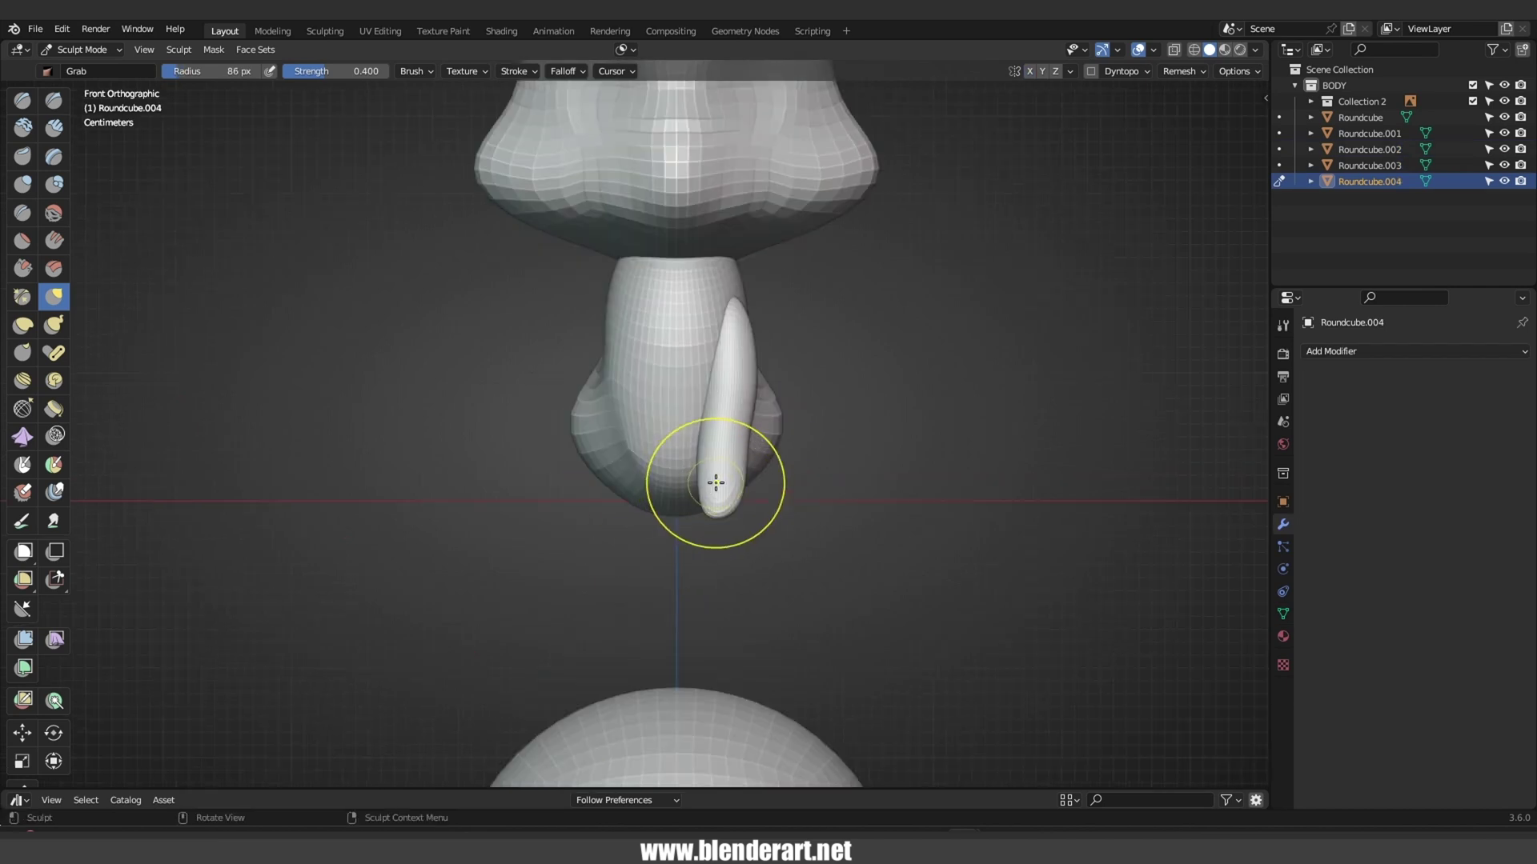
mouse_move(720, 500)
middle_down()
mouse_move(748, 487)
mouse_move(635, 342)
mouse_move(685, 392)
mouse_move(617, 343)
mouse_move(662, 336)
mouse_move(621, 435)
mouse_move(727, 400)
middle_up()
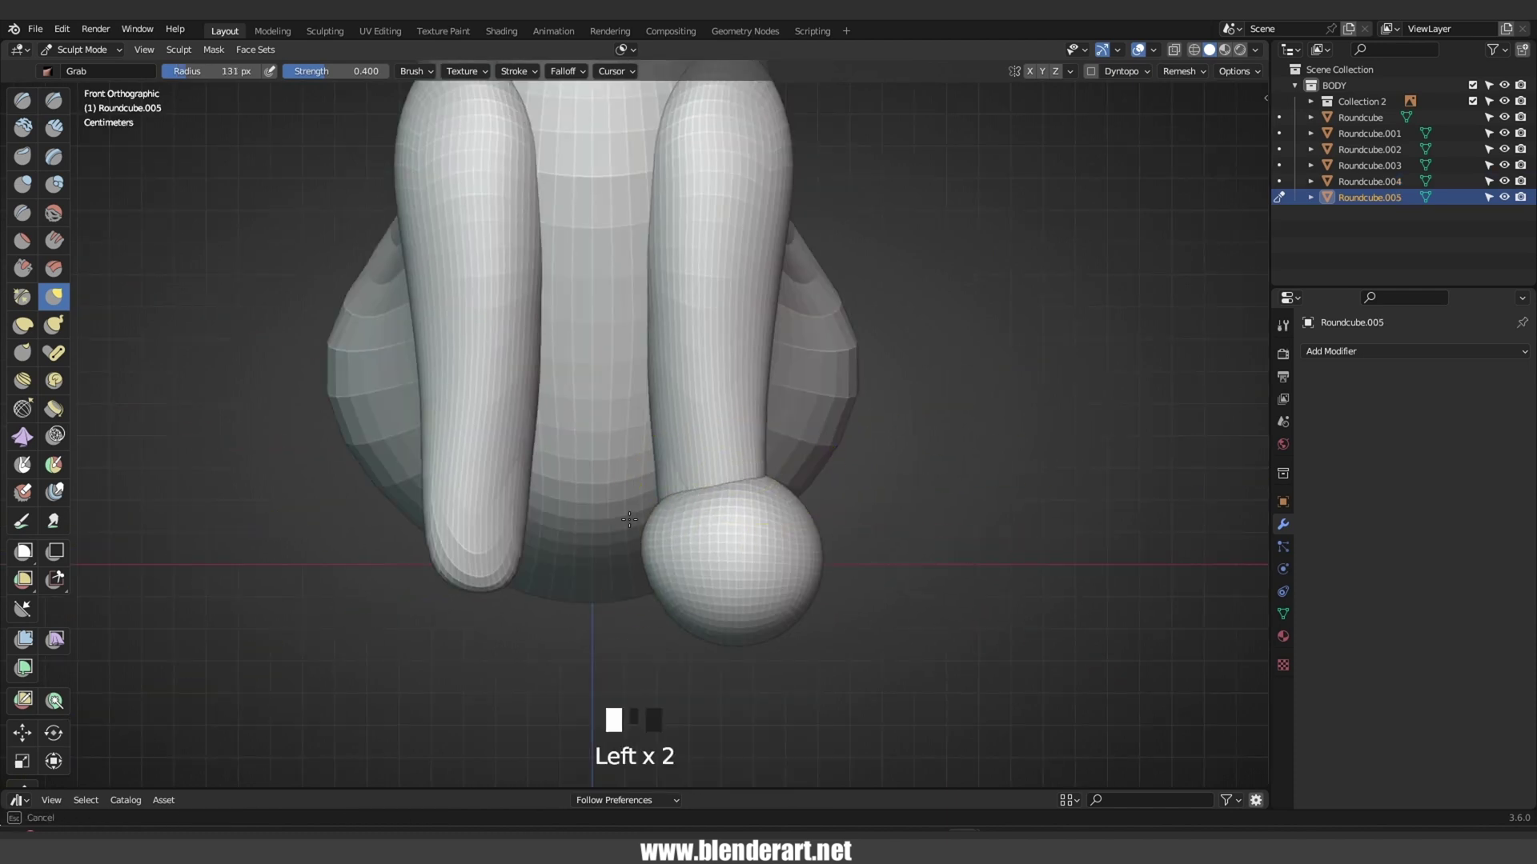
mouse_move(733, 608)
mouse_down()
mouse_move(754, 573)
mouse_move(737, 627)
mouse_move(720, 576)
mouse_move(730, 583)
mouse_up()
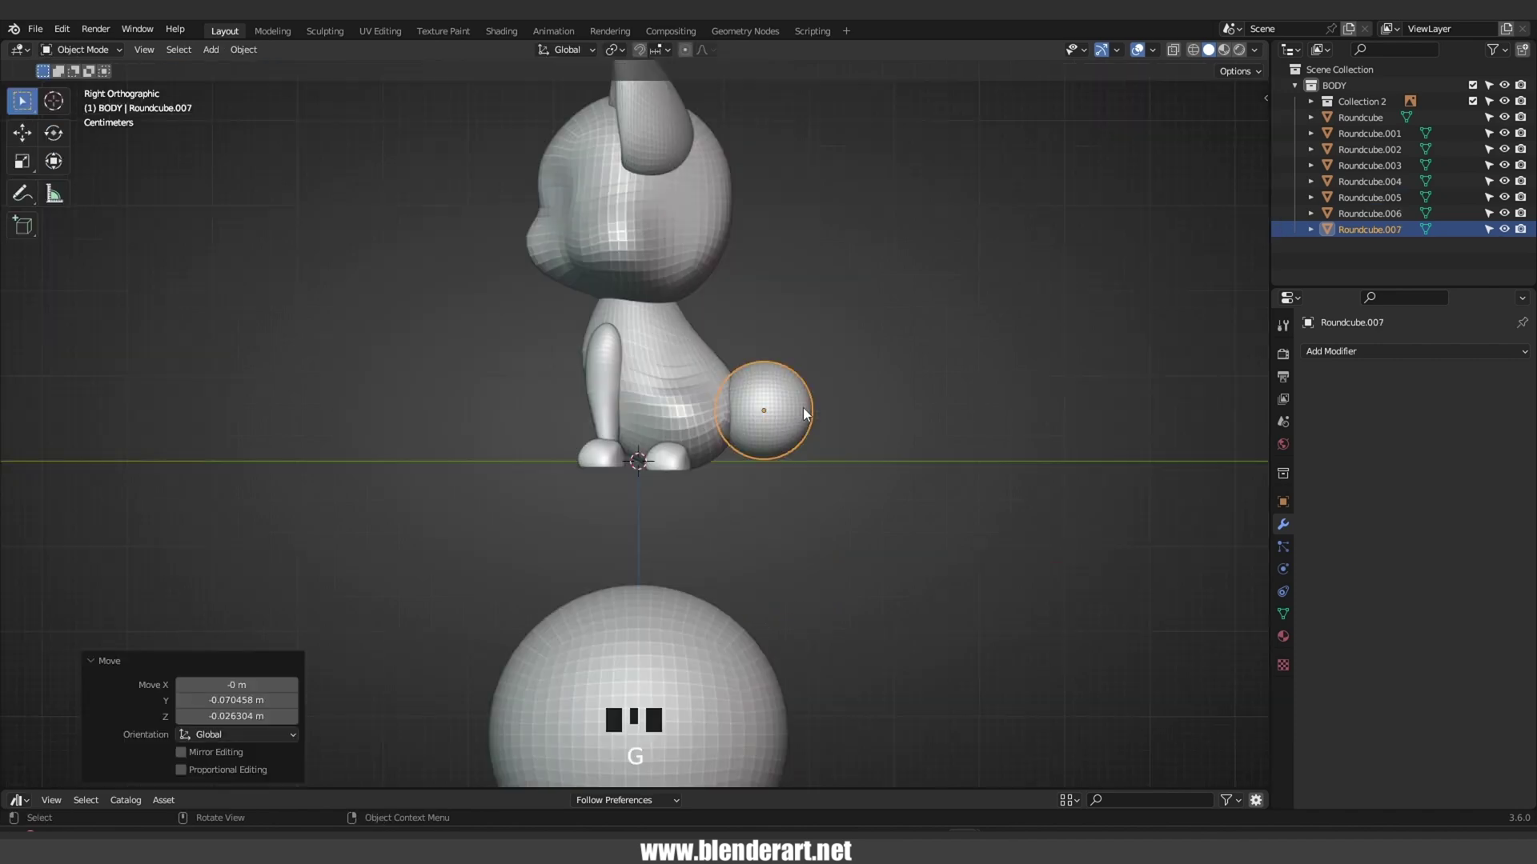
ctrl+middle_drag(732, 416, 732, 439)
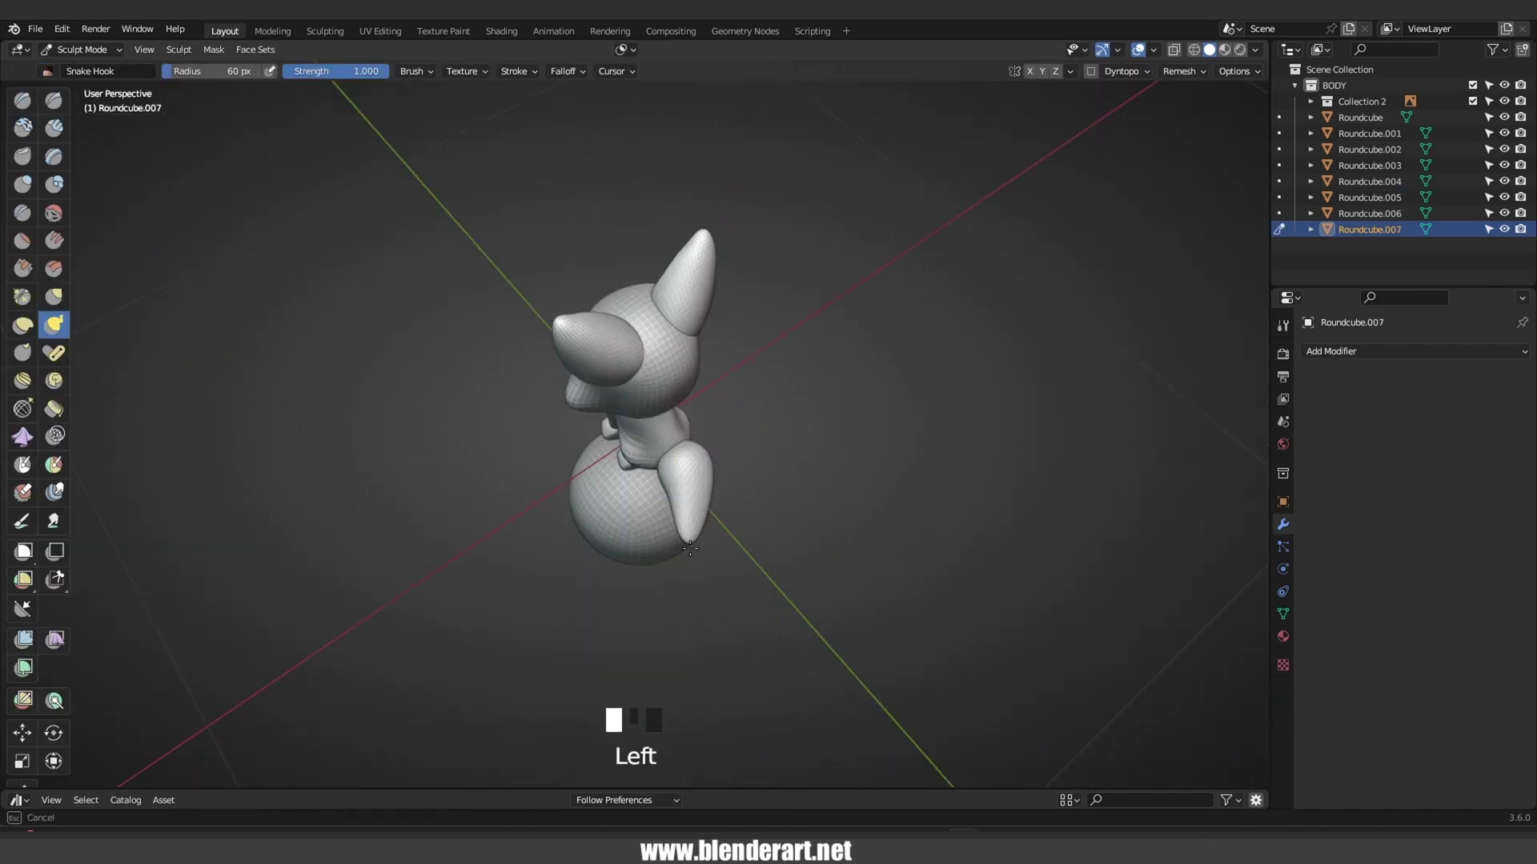
Pull the tail upward into a curve with a 162 px brush, then round it with Inflate.
middle_drag(605, 535, 633, 472)
key(f)
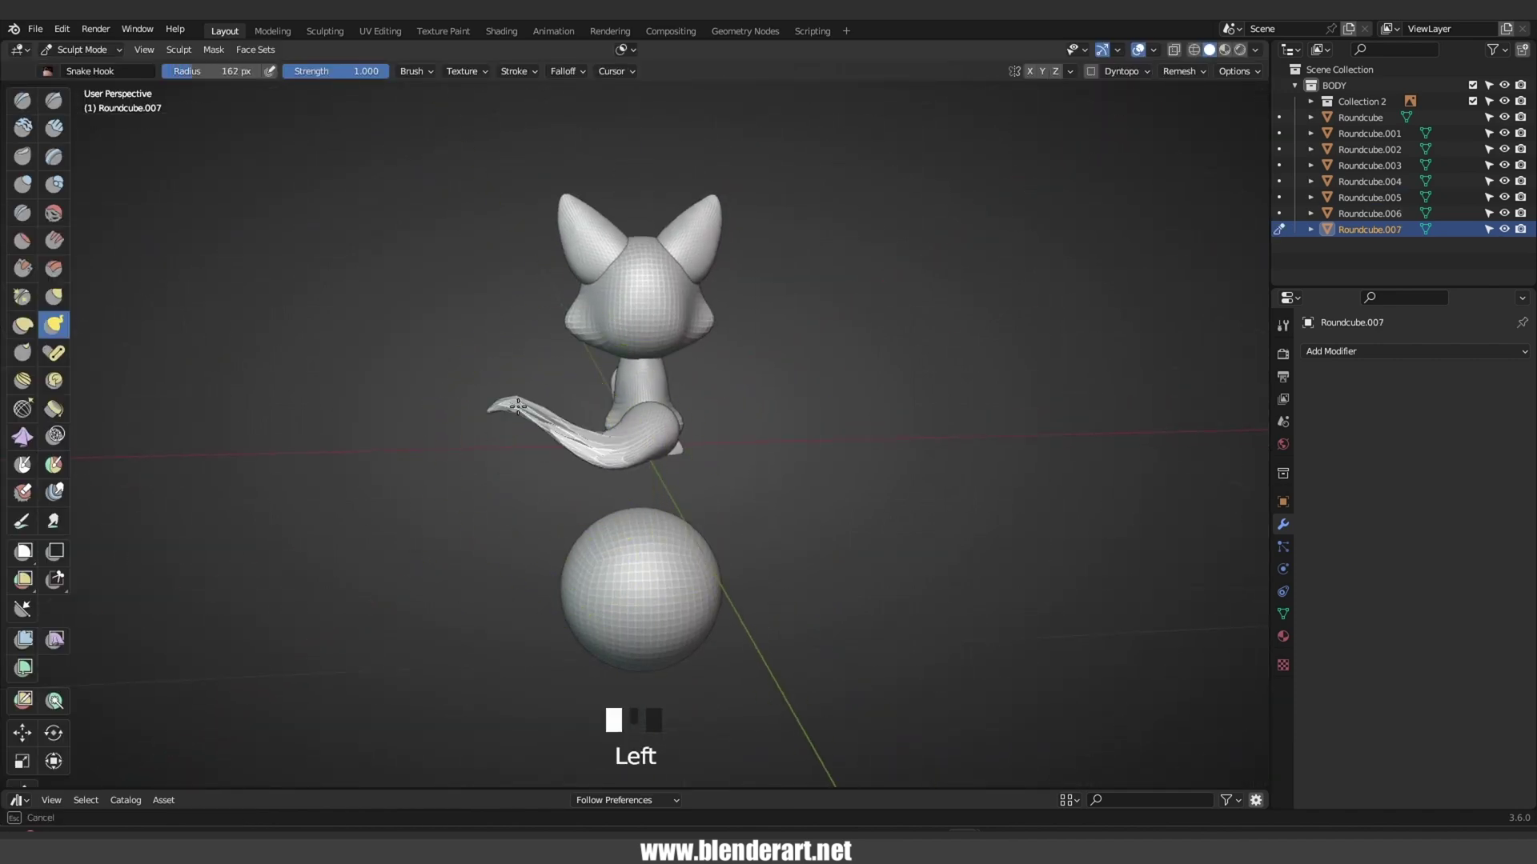
drag(586, 435, 608, 407)
click(30, 189)
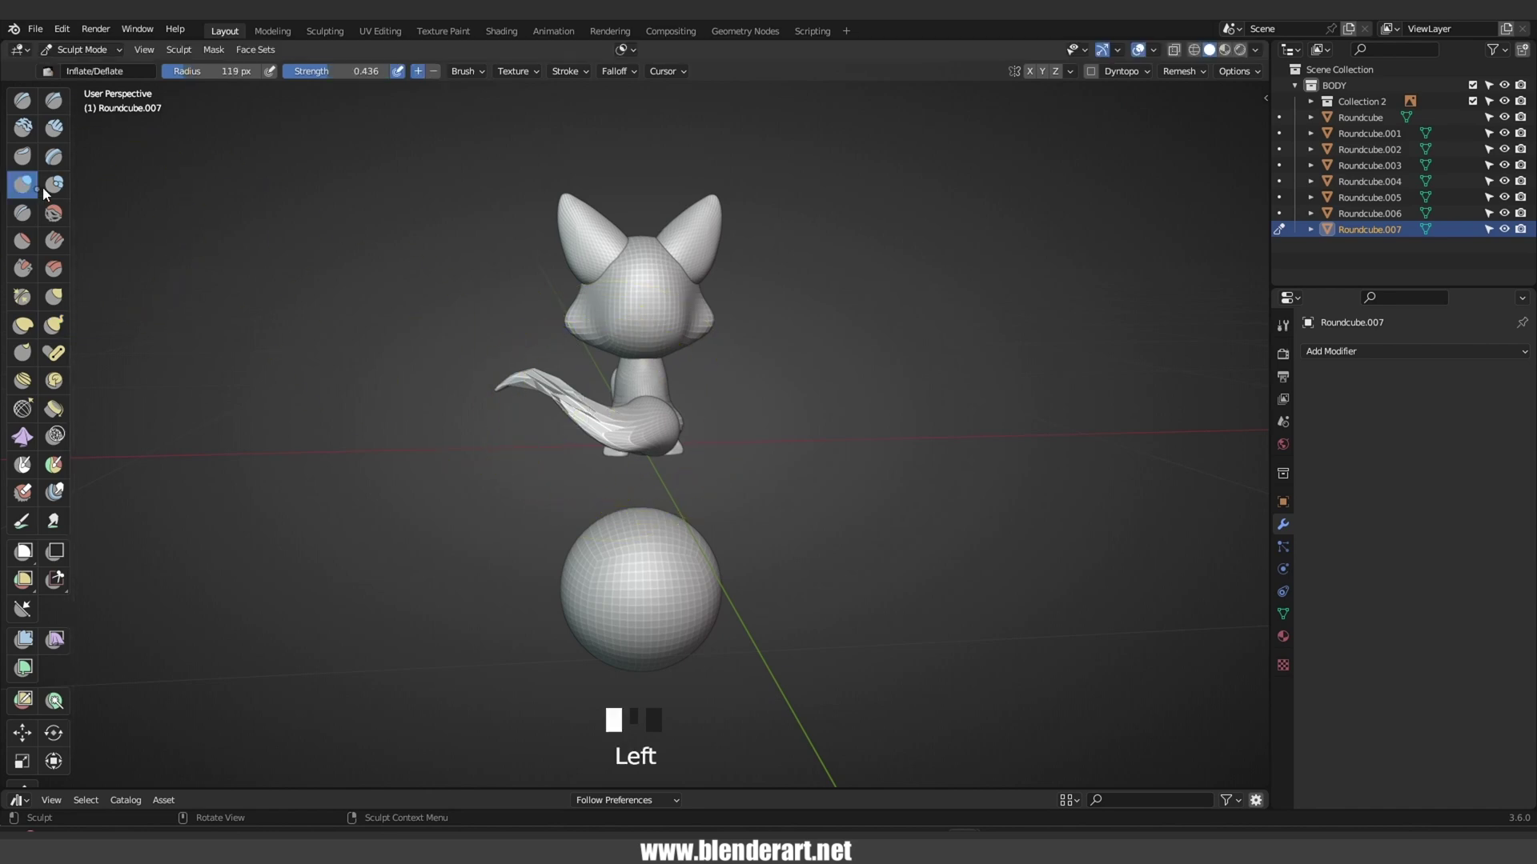
middle_drag(606, 427, 531, 429)
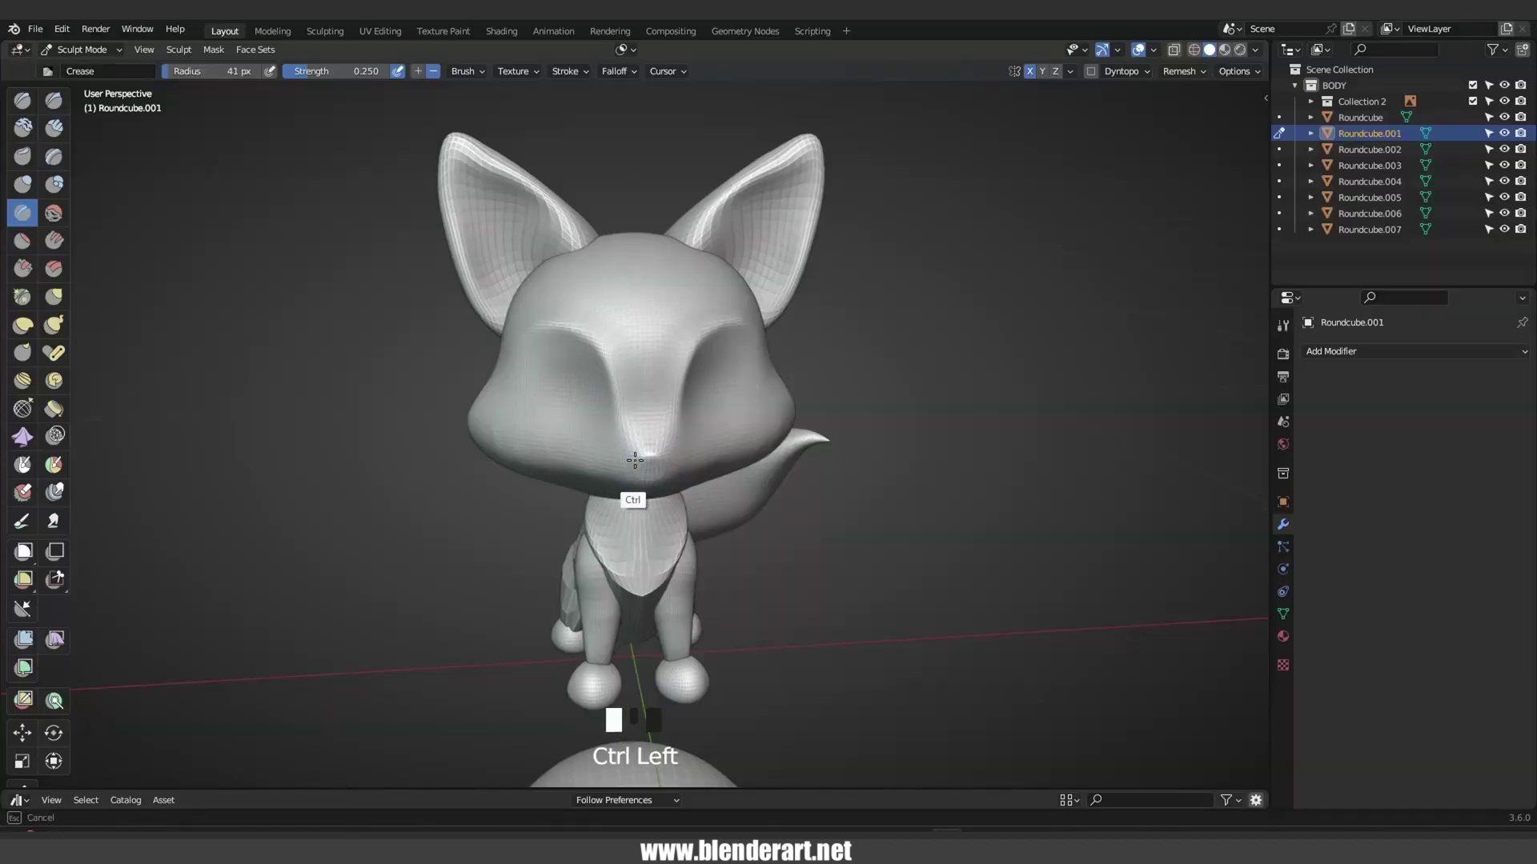
Sculpt the eye socket edge into shape using the sharp brush at 86 px.
mouse_move(635, 509)
middle_down()
mouse_move(535, 435)
mouse_move(591, 422)
middle_up()
click(54, 100)
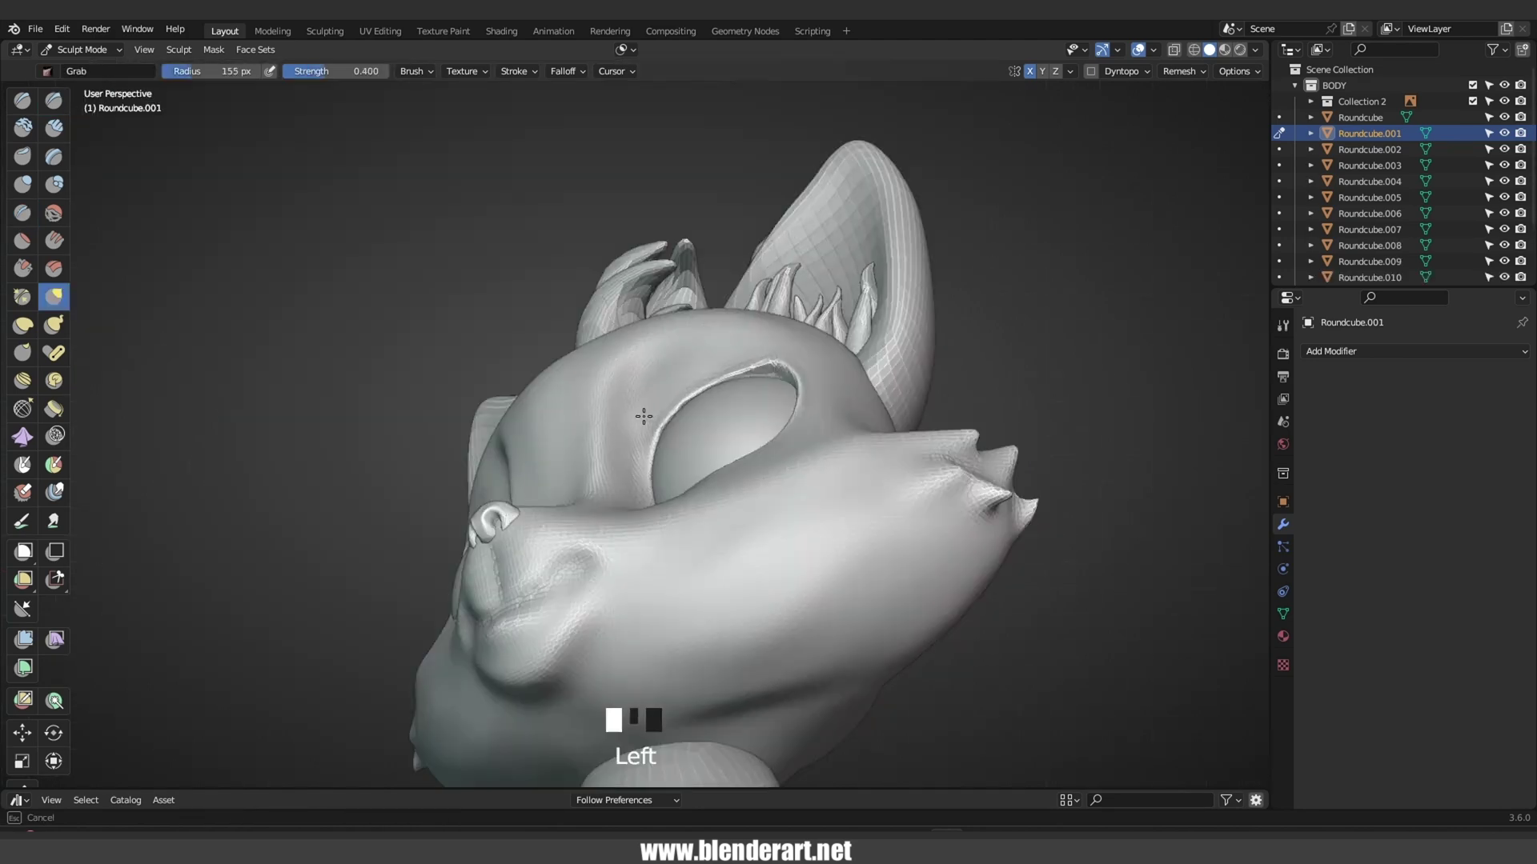
middle_drag(645, 418, 642, 540)
drag(641, 541, 645, 576)
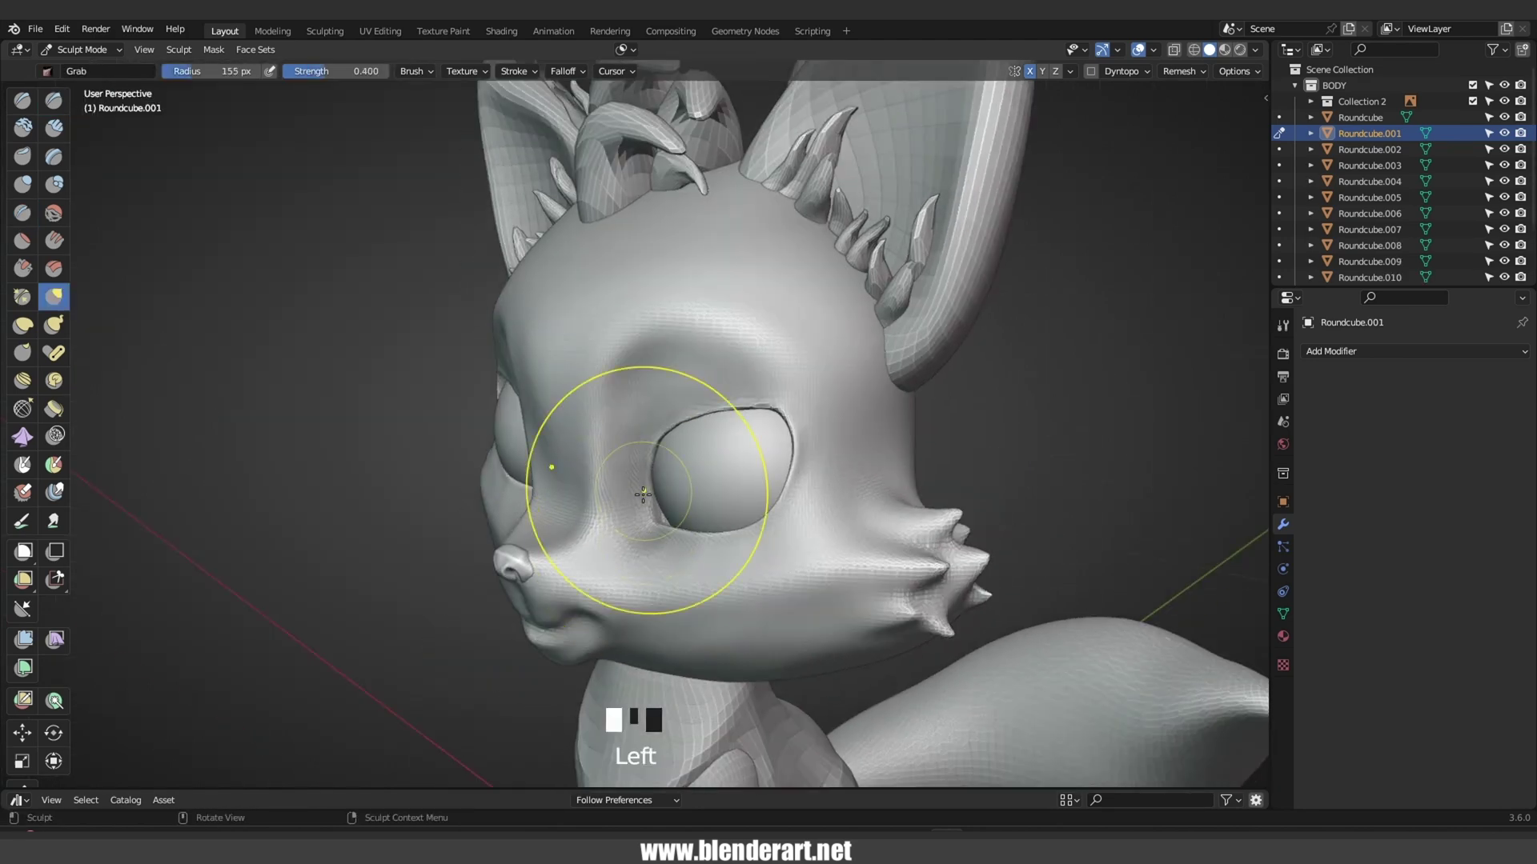
key(f)
middle_drag(703, 545, 724, 520)
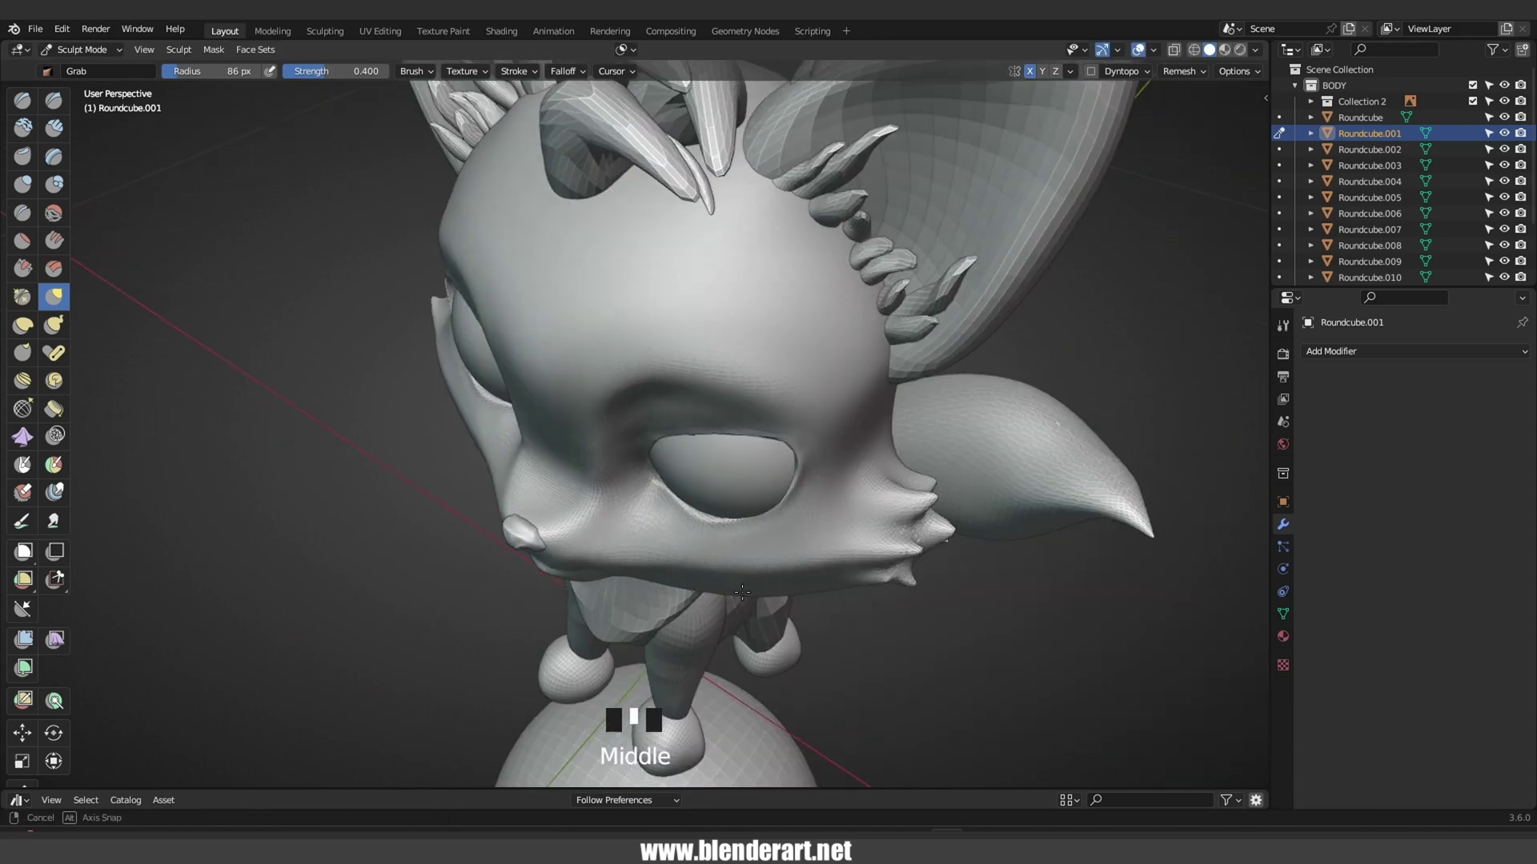
drag(724, 520, 755, 506)
Scale the new plane down to 0.108 over the eye's upper edge.
key(s)
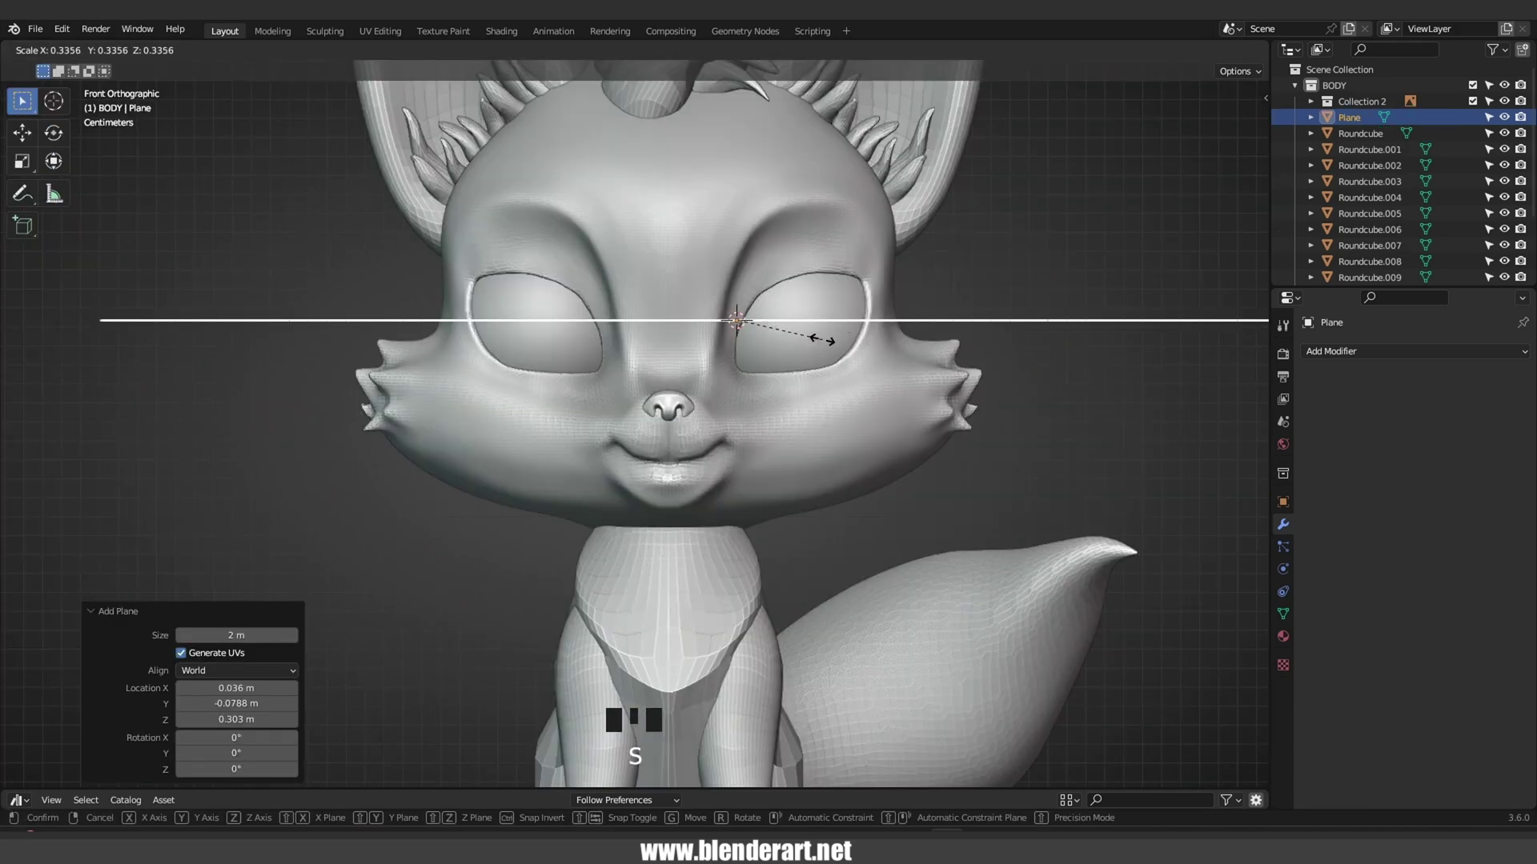
key(s)
click(816, 332)
ctrl+middle_drag(816, 331, 878, 357)
Rotate and shrink the plane along the eye edge, then extrude the lash strip upward.
key(r)
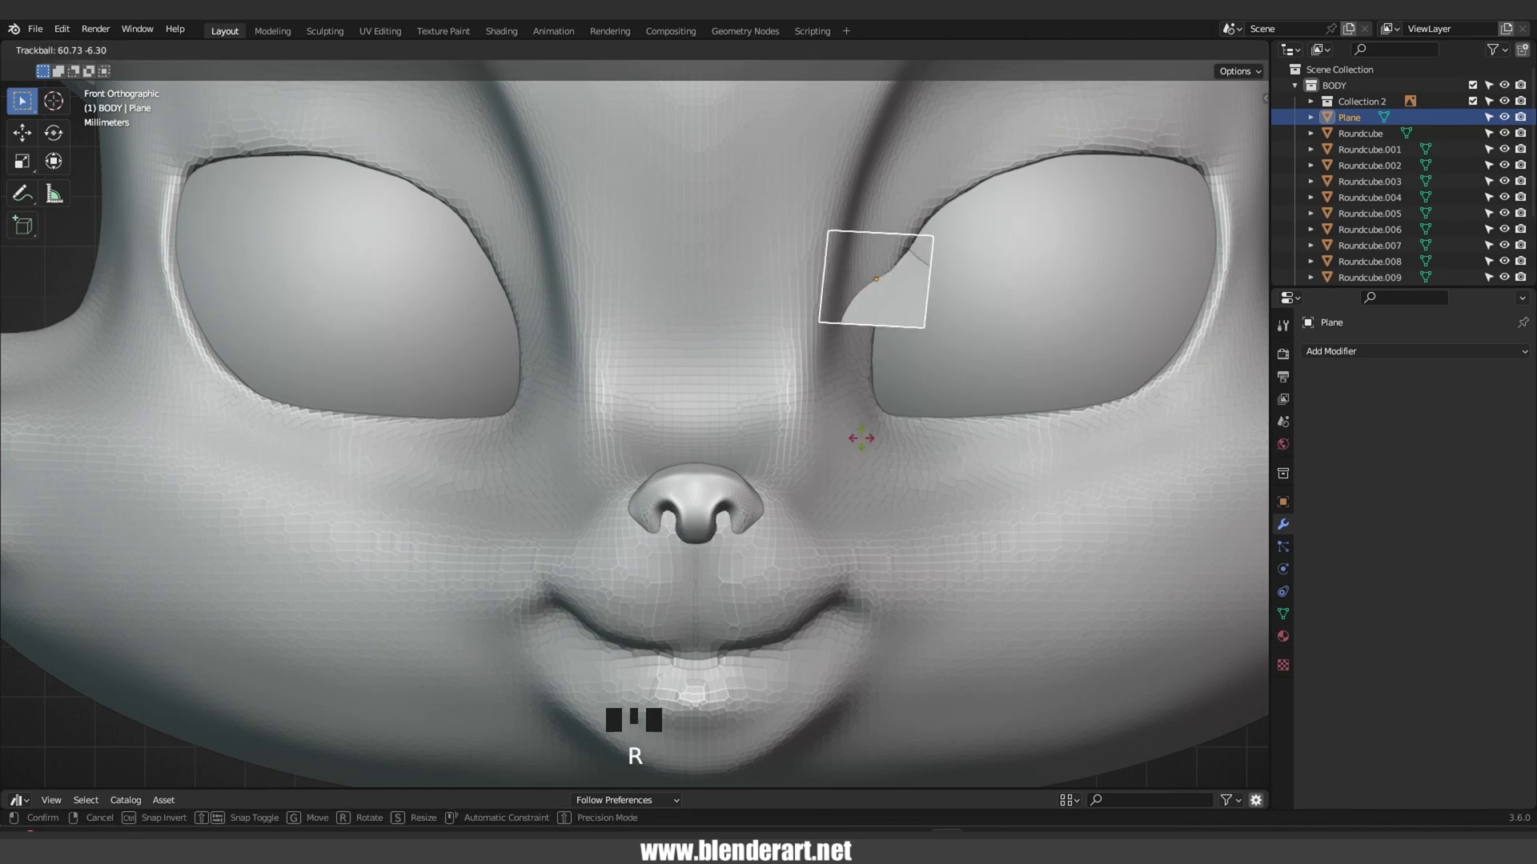
click(881, 328)
key(s)
click(877, 309)
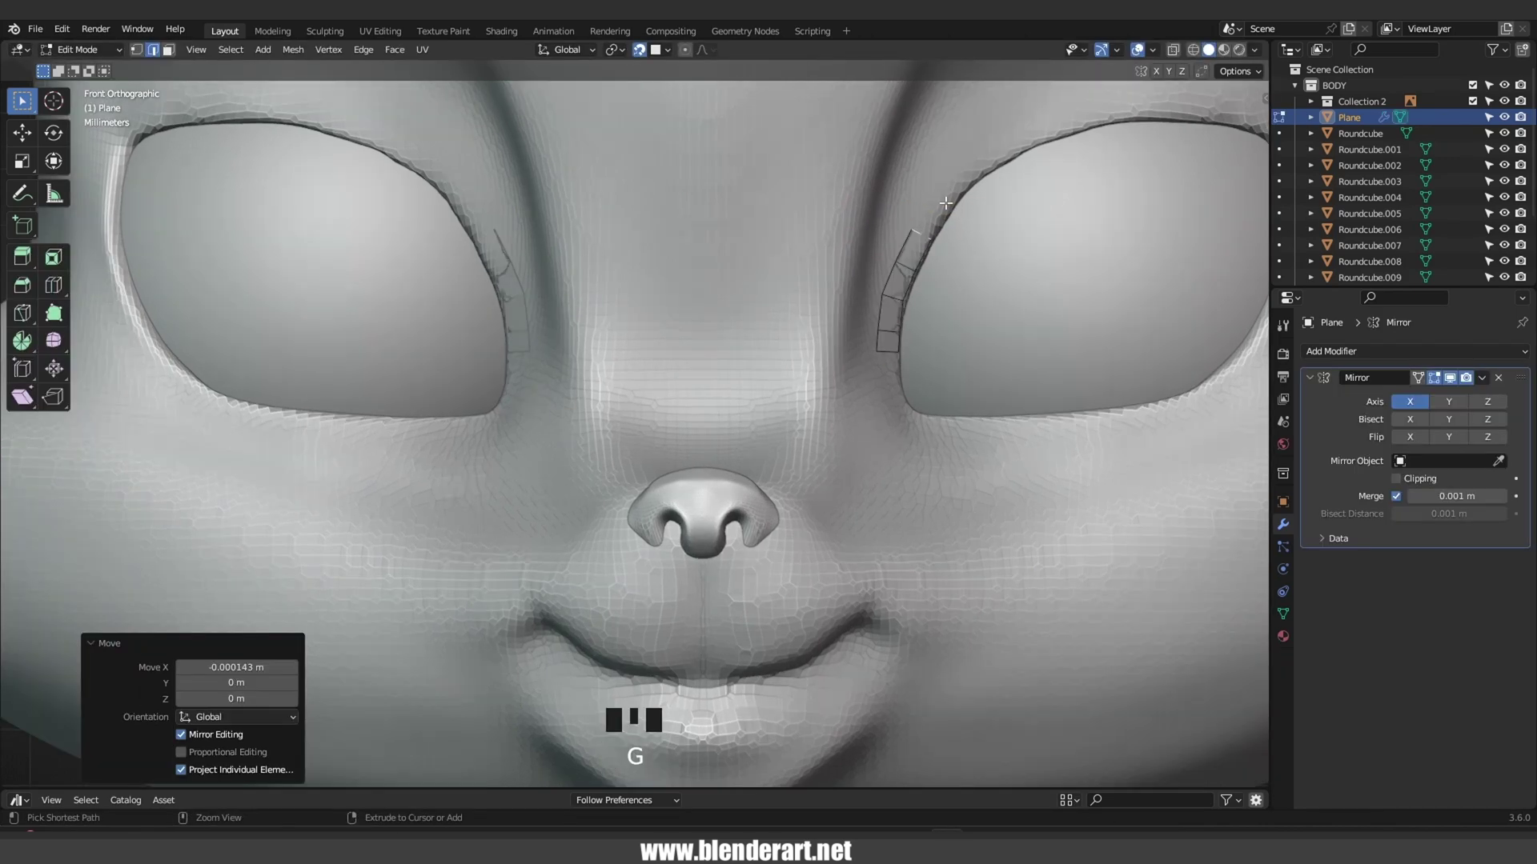
ctrl+right_click(945, 203)
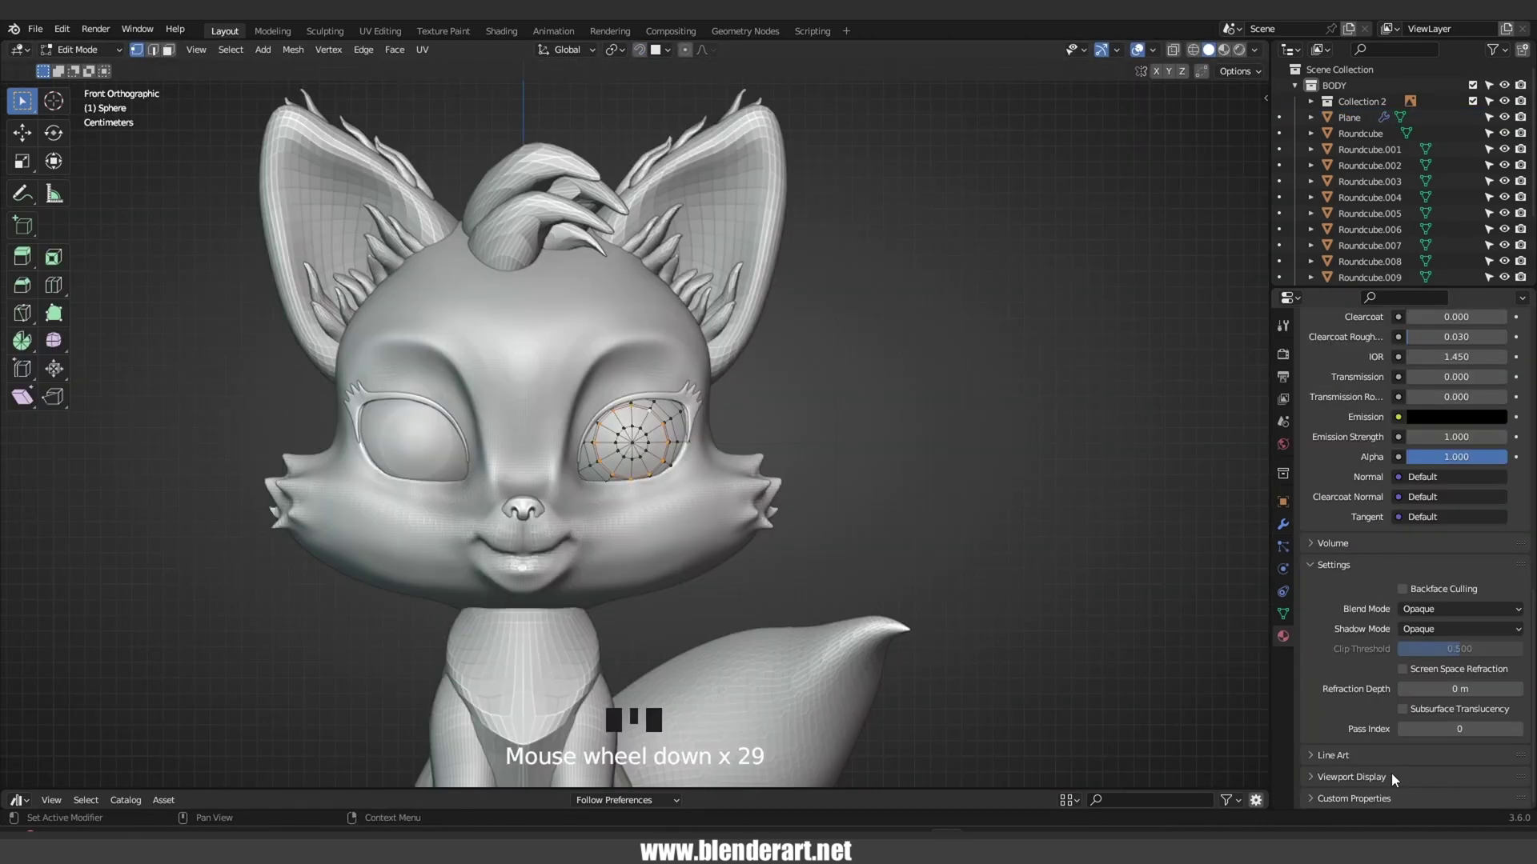
Darken the eye material's viewport display colour to grey.
scroll(1433, 738, down, 6)
click(1432, 738)
drag(1510, 512, 1509, 608)
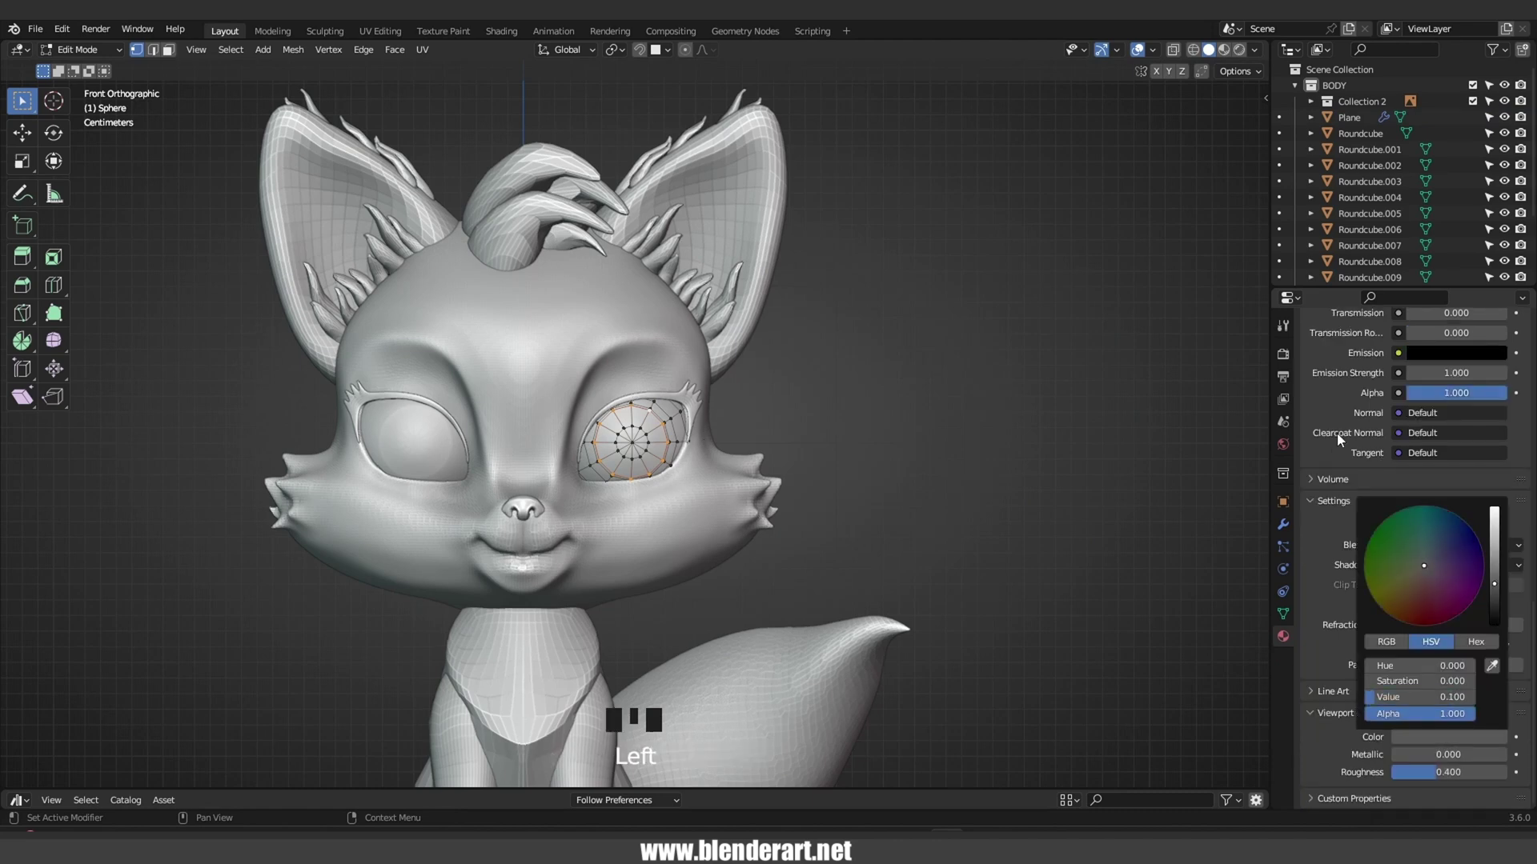
Adjust the eye display colour again and bring the masked cheek area into view.
click(1428, 738)
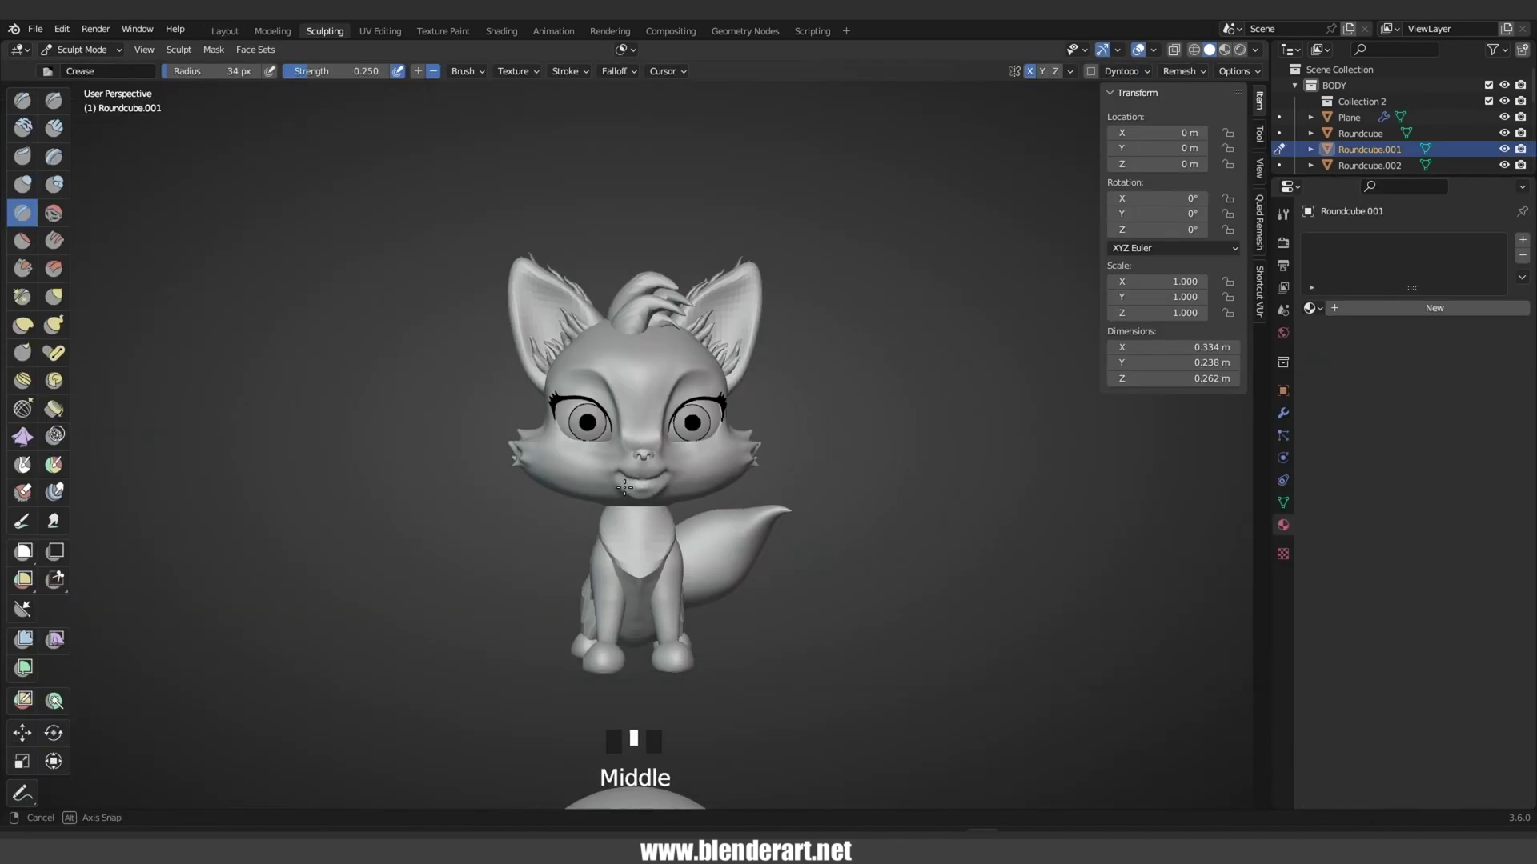
mouse_move(597, 473)
ctrl+middle_down()
mouse_move(813, 401)
mouse_move(705, 440)
mouse_move(721, 448)
mouse_move(705, 457)
ctrl+middle_up()
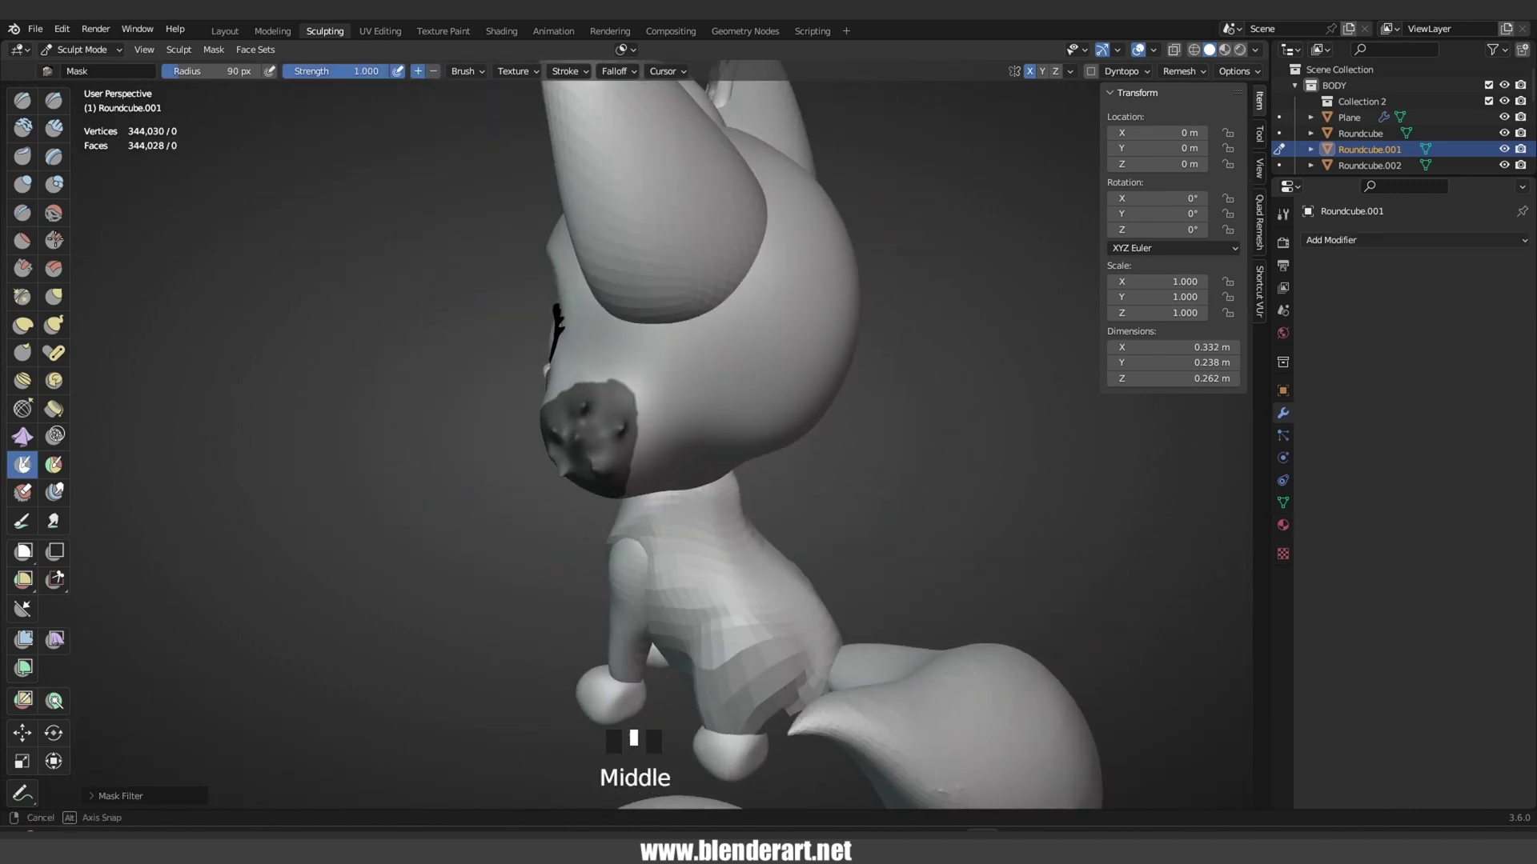
middle_drag(560, 360, 291, 206)
Extract the masked area into a new fur mesh with Mask Extract and view the fur collar.
click(214, 49)
click(286, 297)
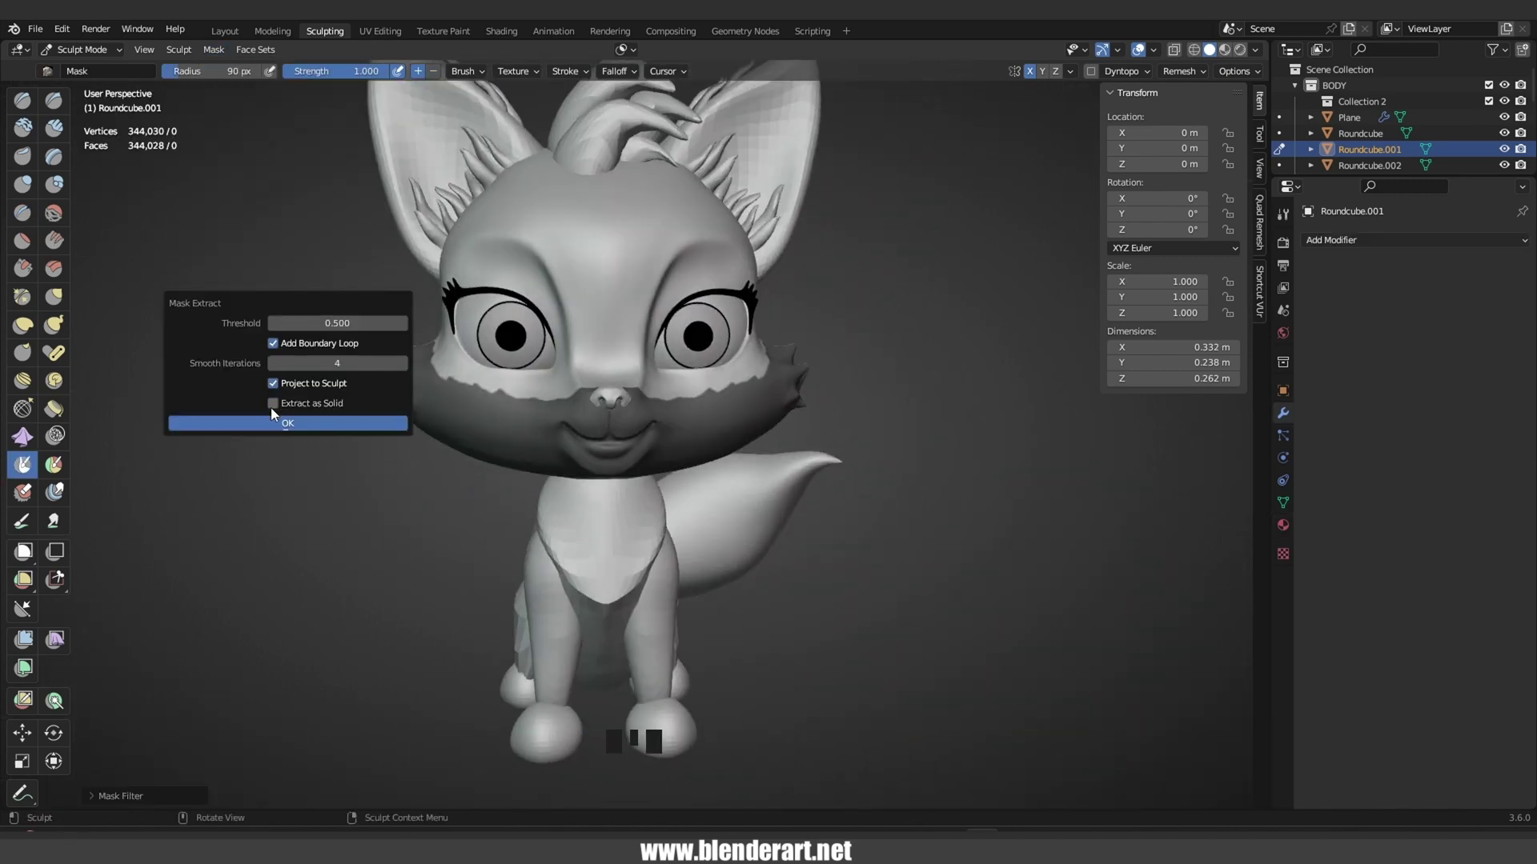
click(275, 426)
middle_drag(320, 431, 264, 436)
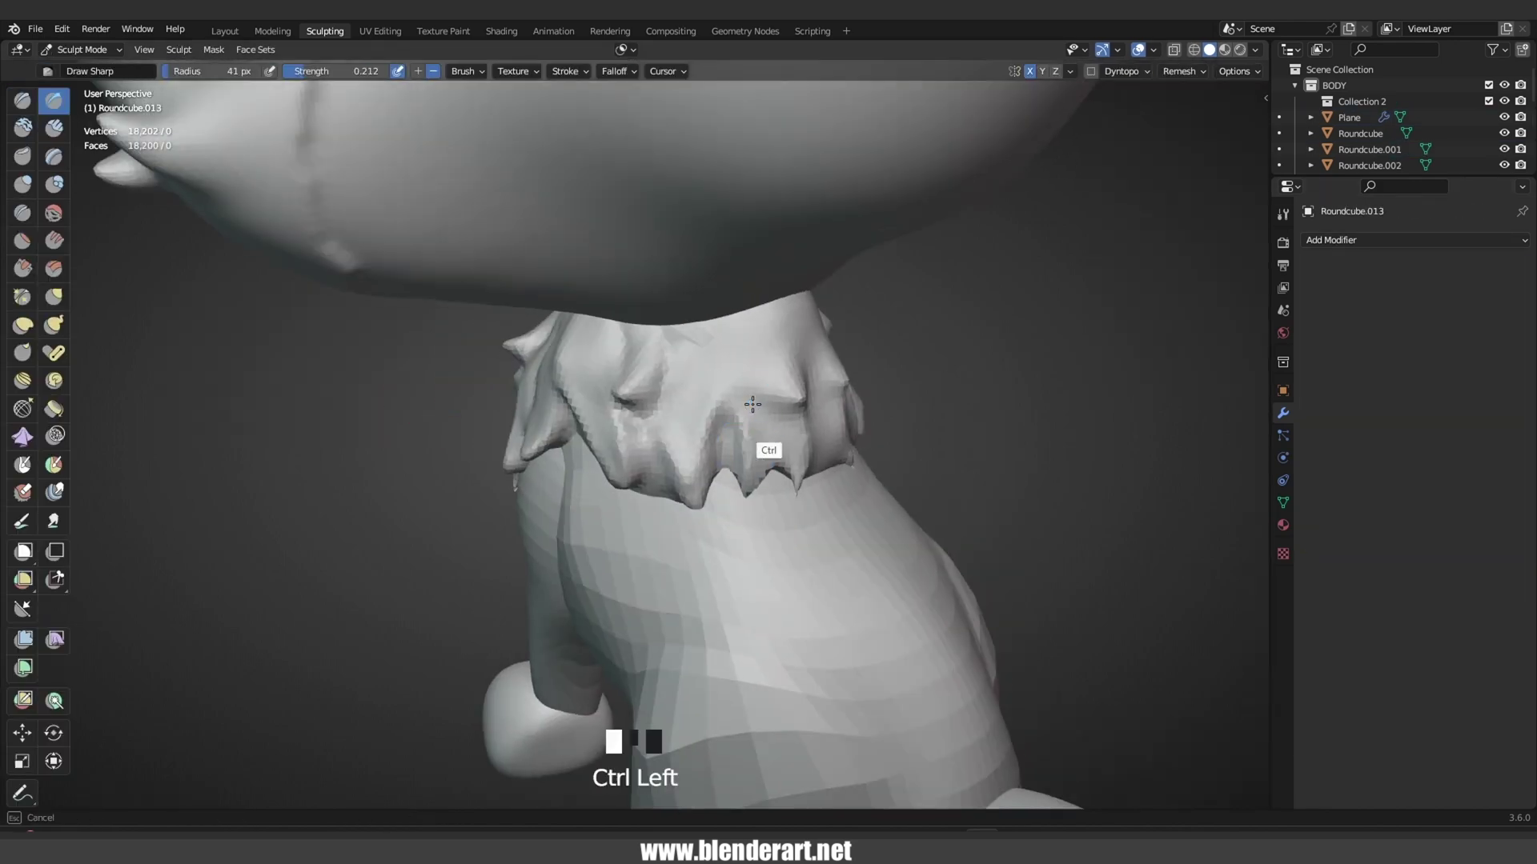
middle_drag(732, 312, 679, 336)
click(679, 521)
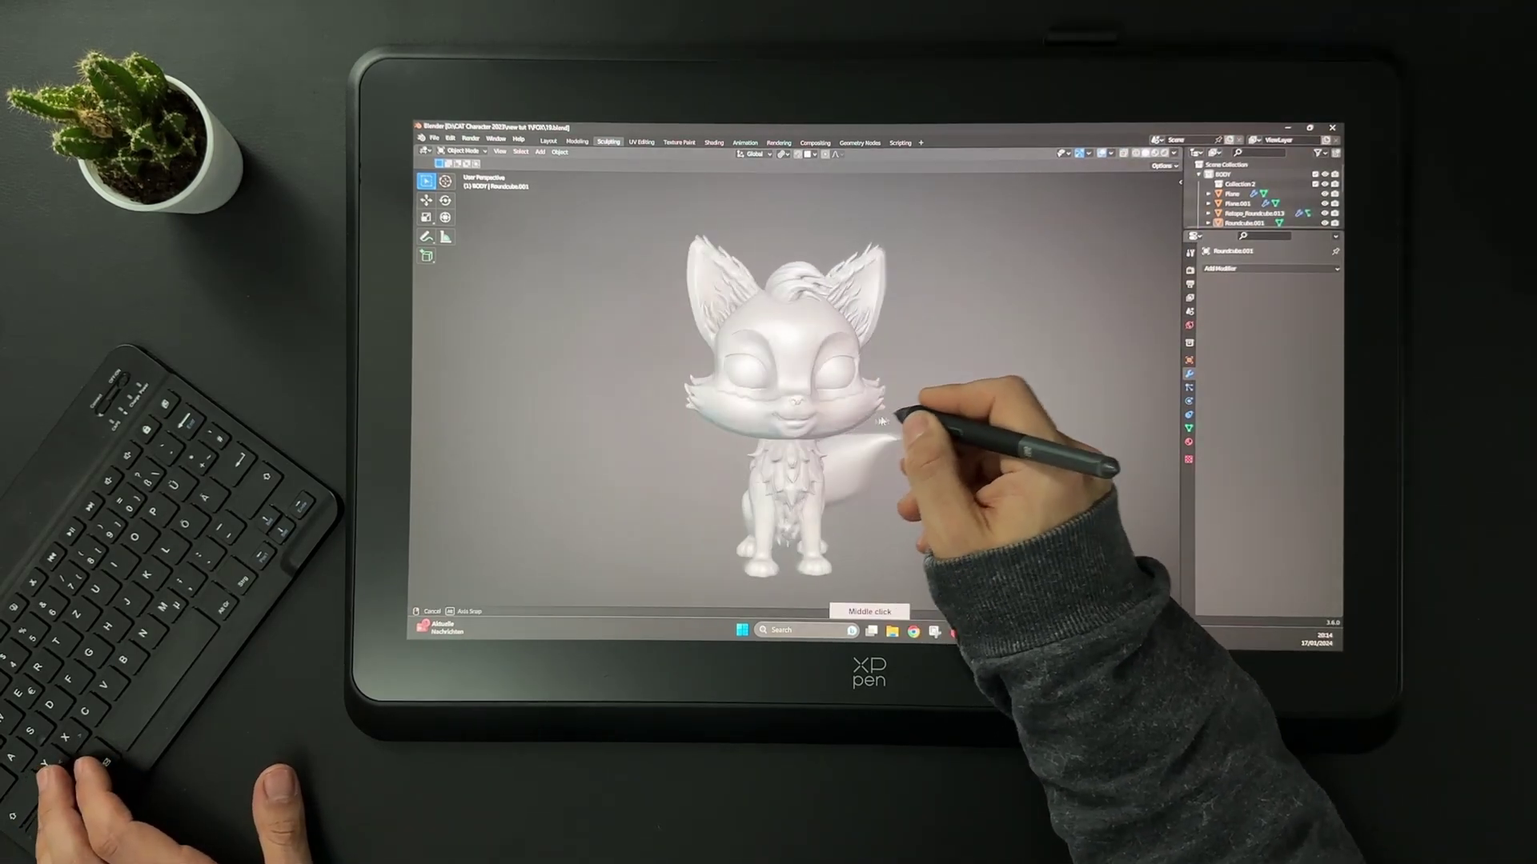
Paint the body red-orange at lowered strength, leaving ear tufts, chest ruff, eyes and nose tip white.
mouse_move(859, 433)
middle_down()
mouse_move(873, 430)
mouse_move(854, 431)
mouse_move(863, 406)
middle_up()
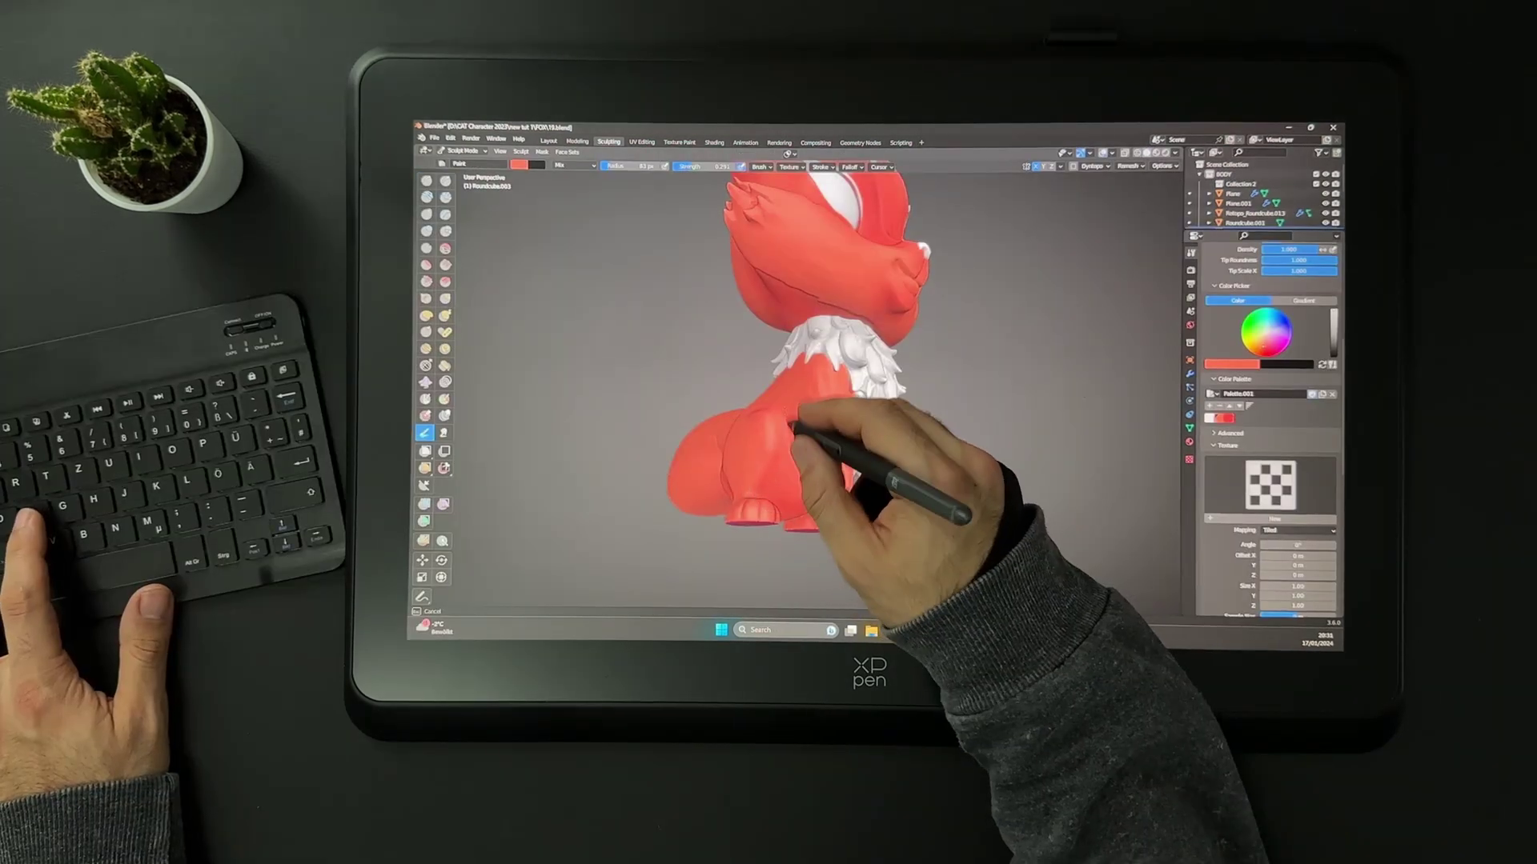
mouse_move(813, 440)
middle_down()
mouse_move(796, 439)
mouse_move(804, 428)
middle_up()
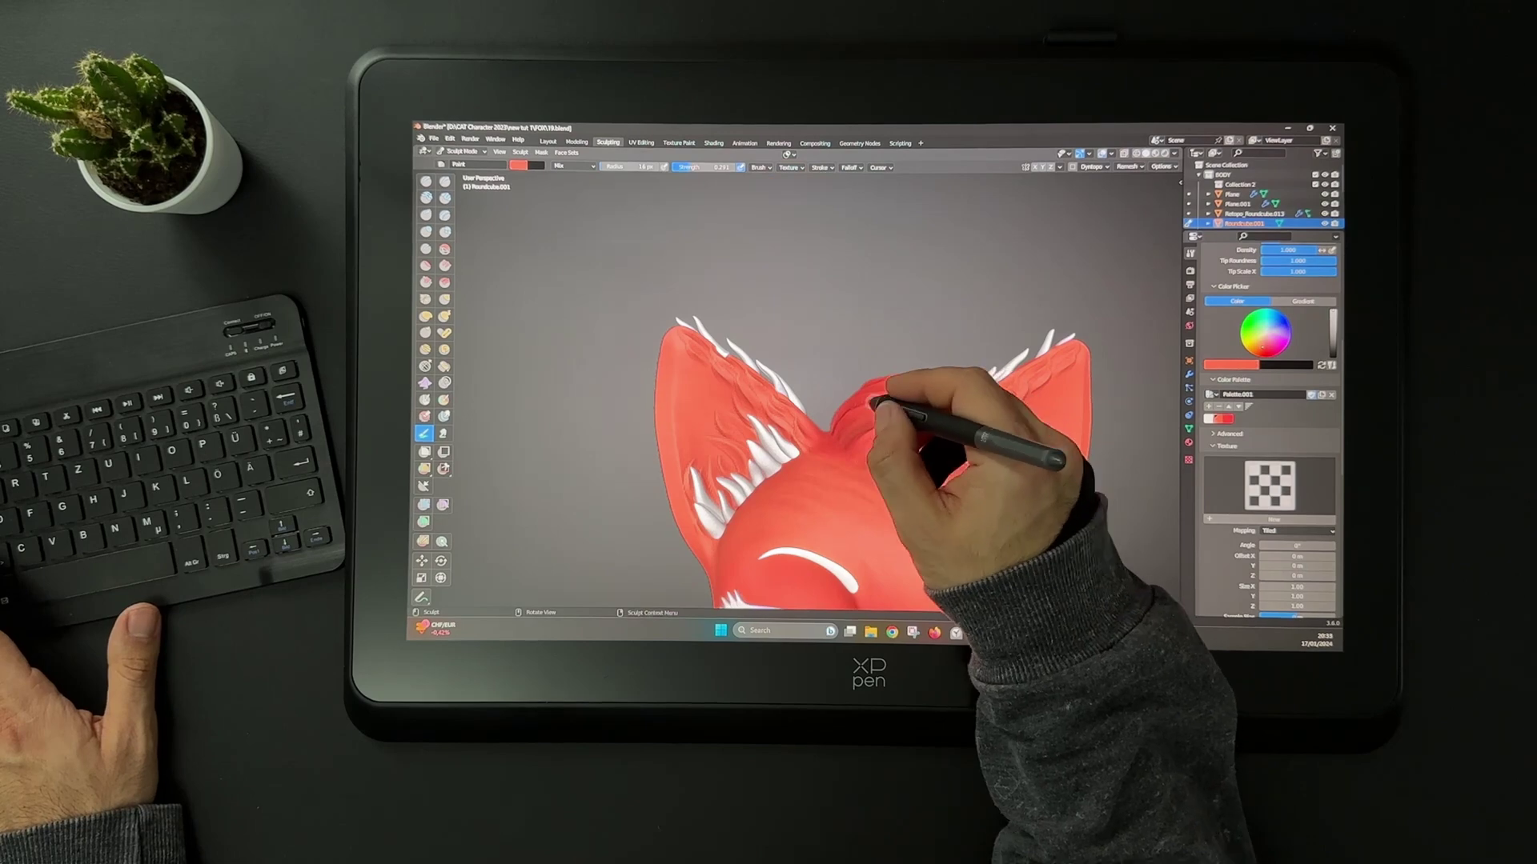
middle_drag(886, 411, 952, 433)
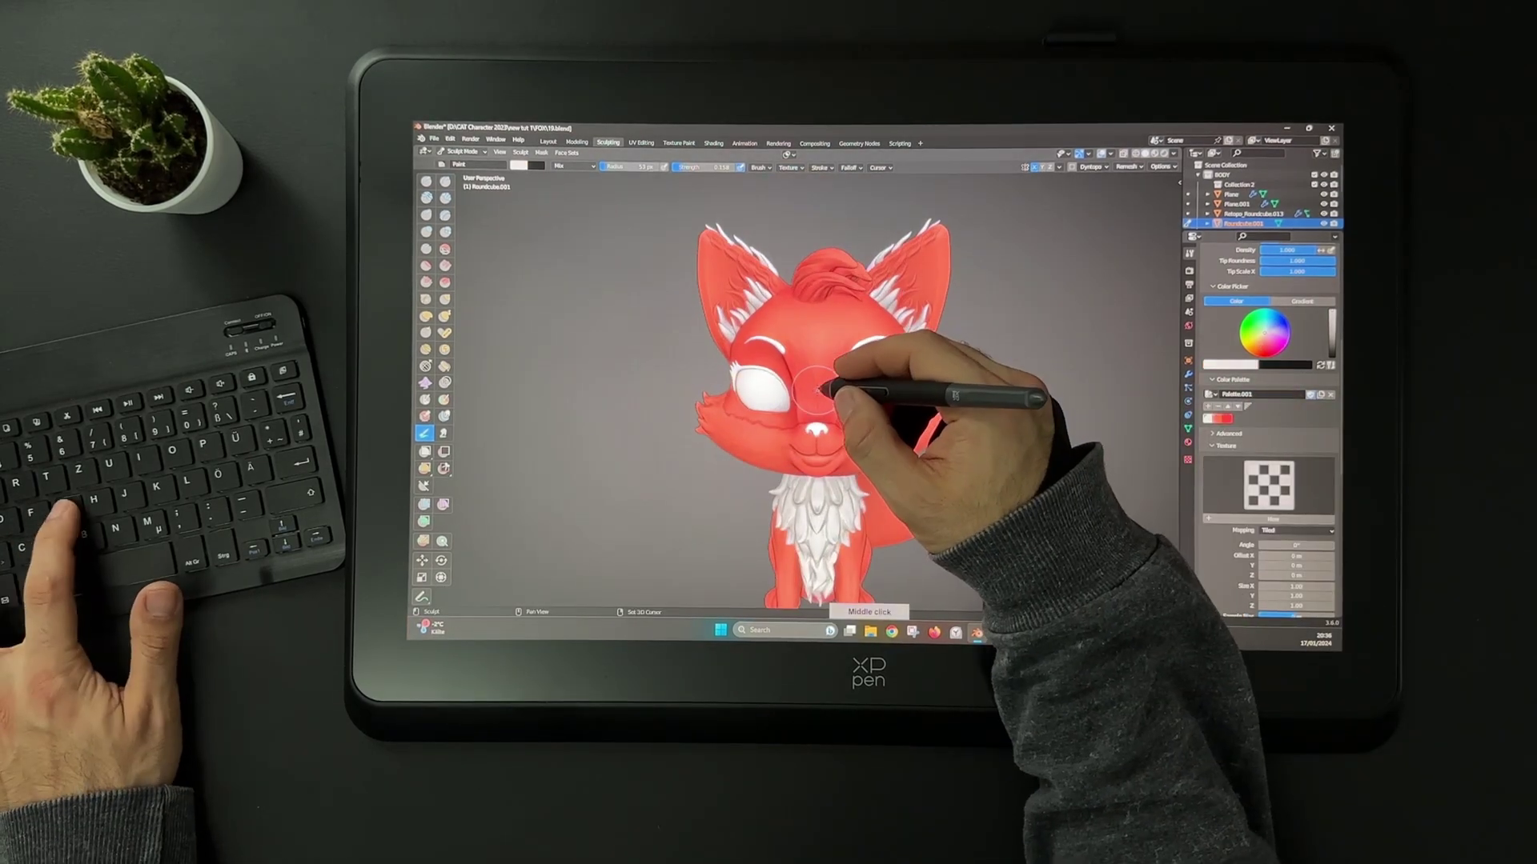
key(shift+f)
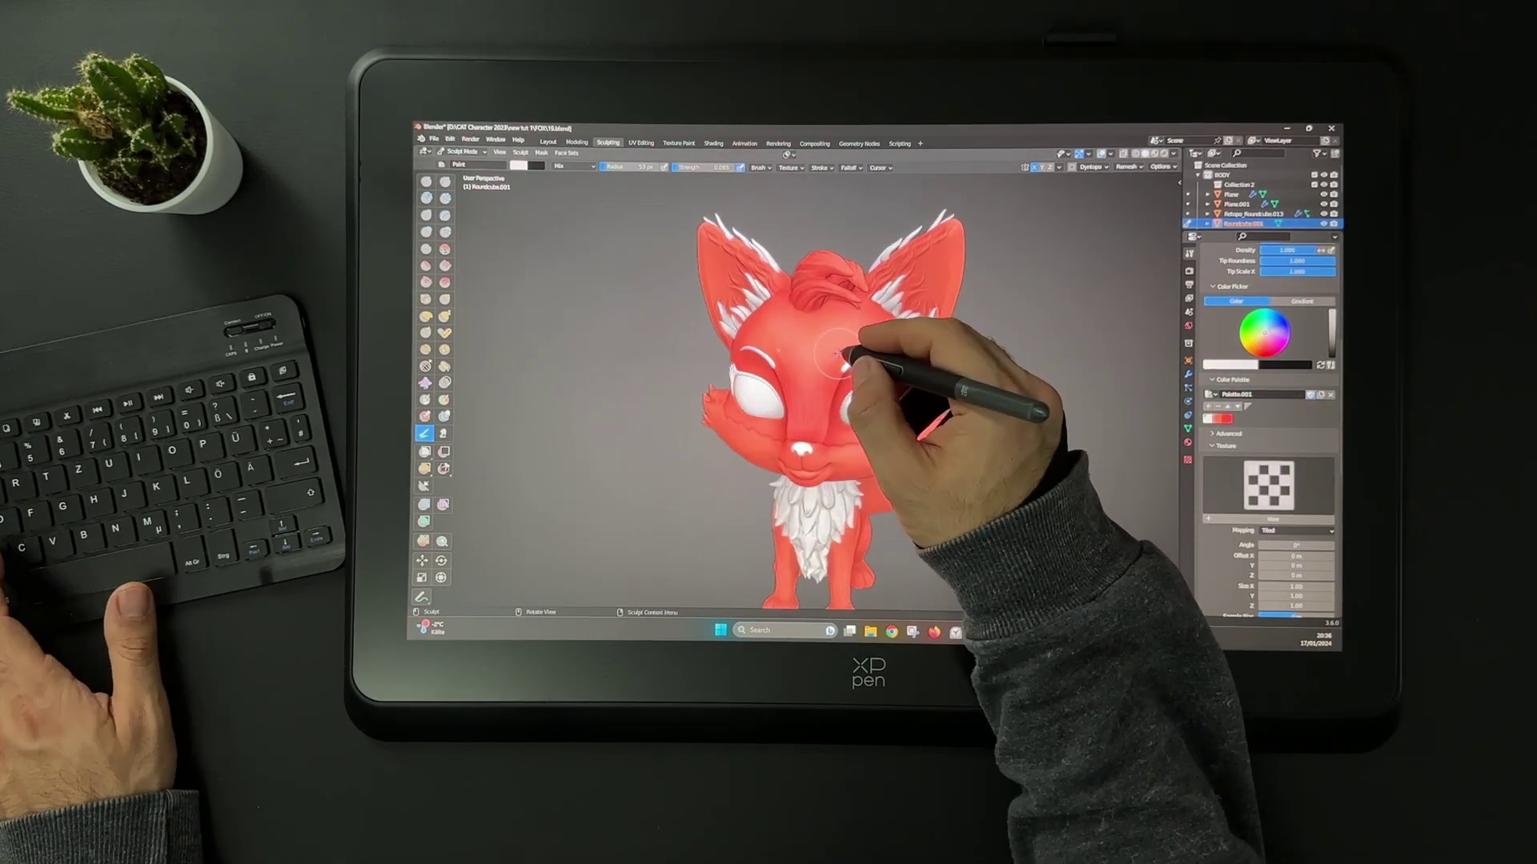
middle_drag(832, 364, 1002, 150)
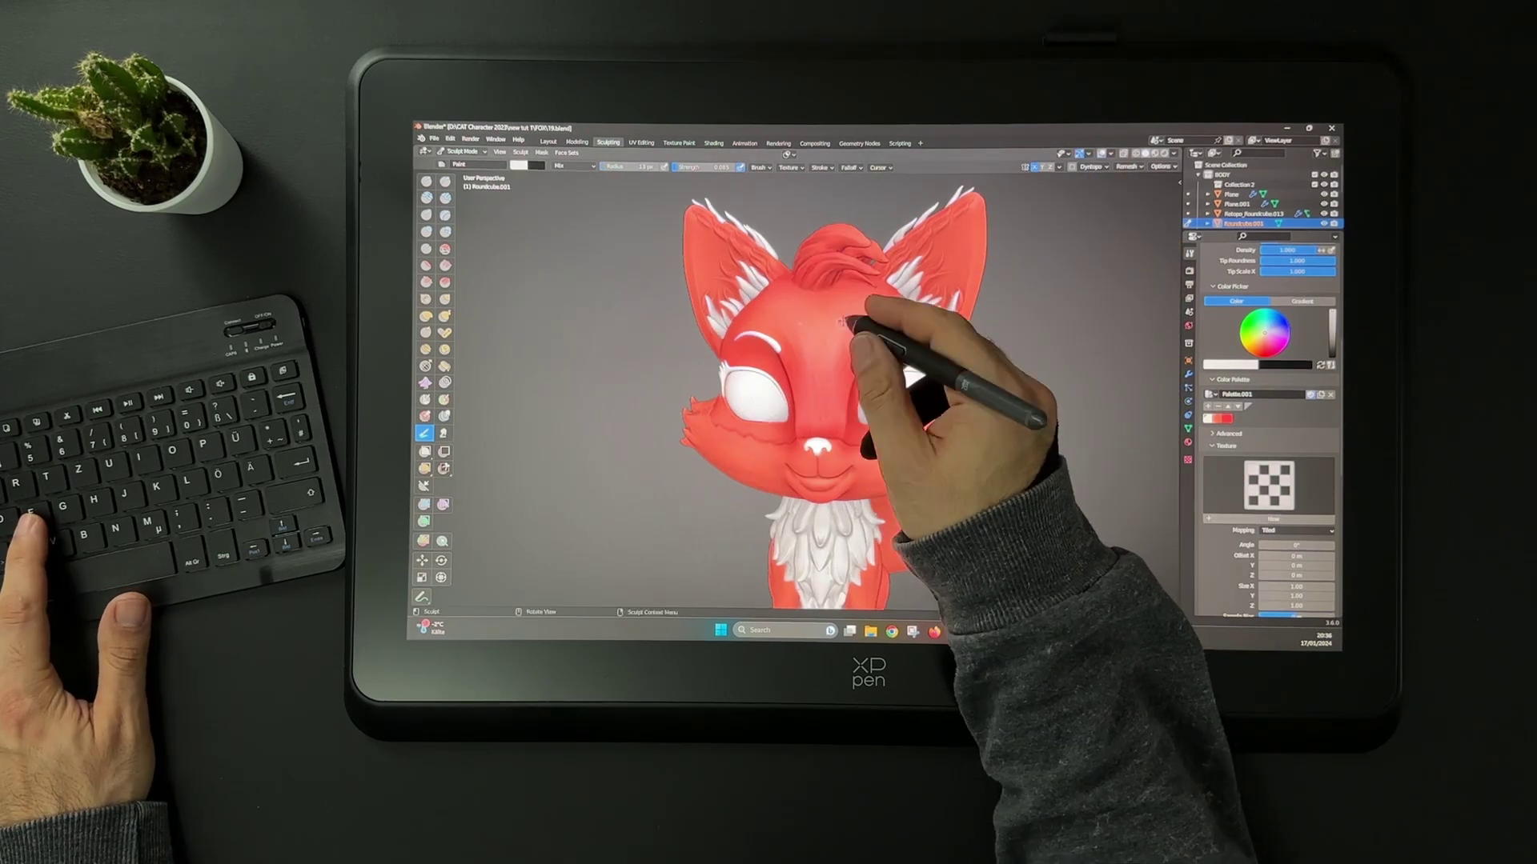
middle_drag(829, 344, 832, 304)
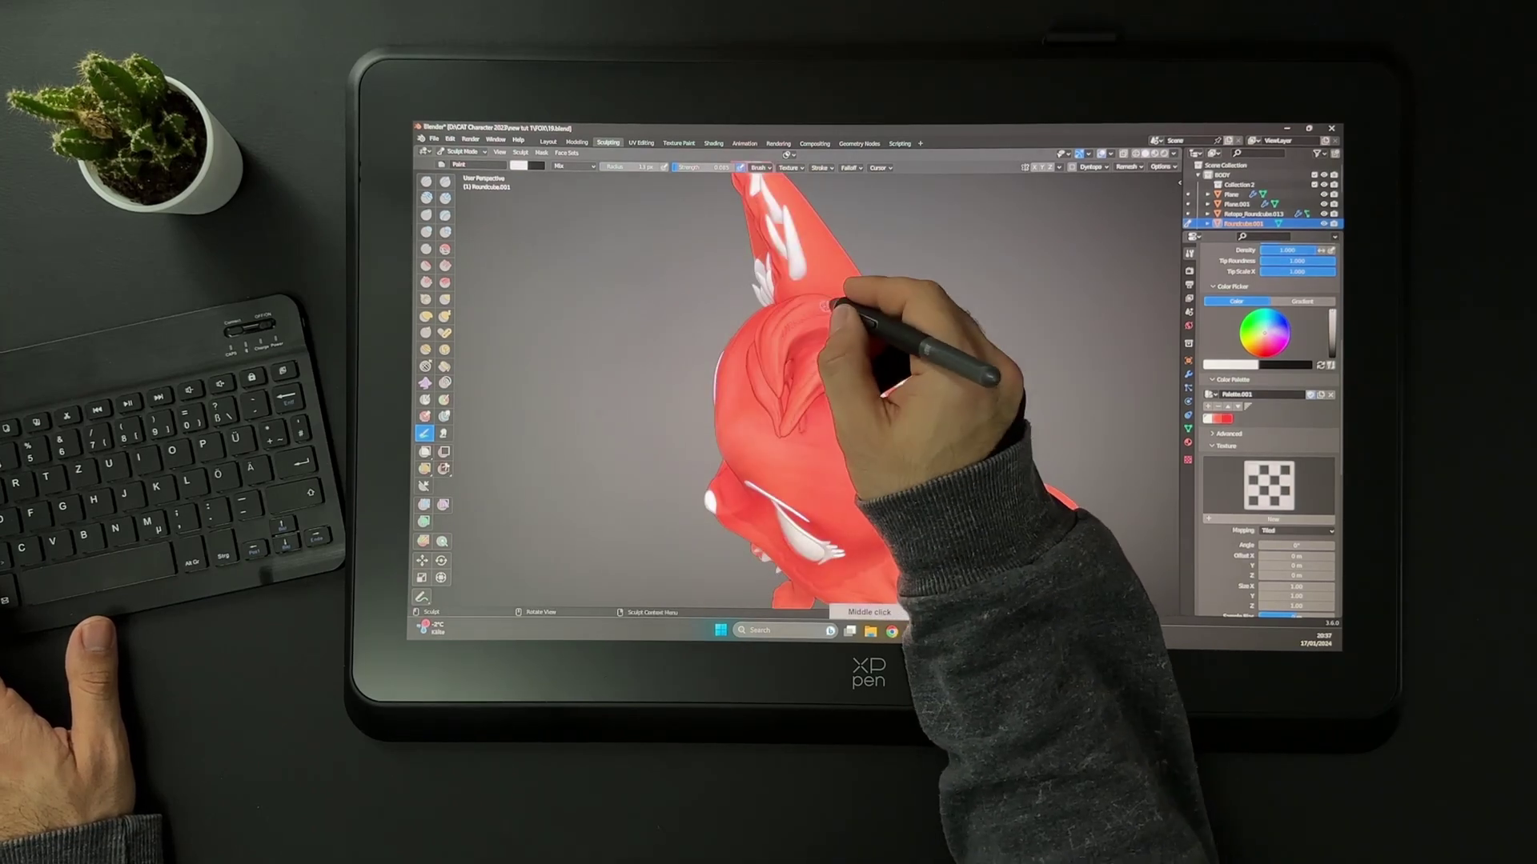
middle_drag(803, 358, 844, 286)
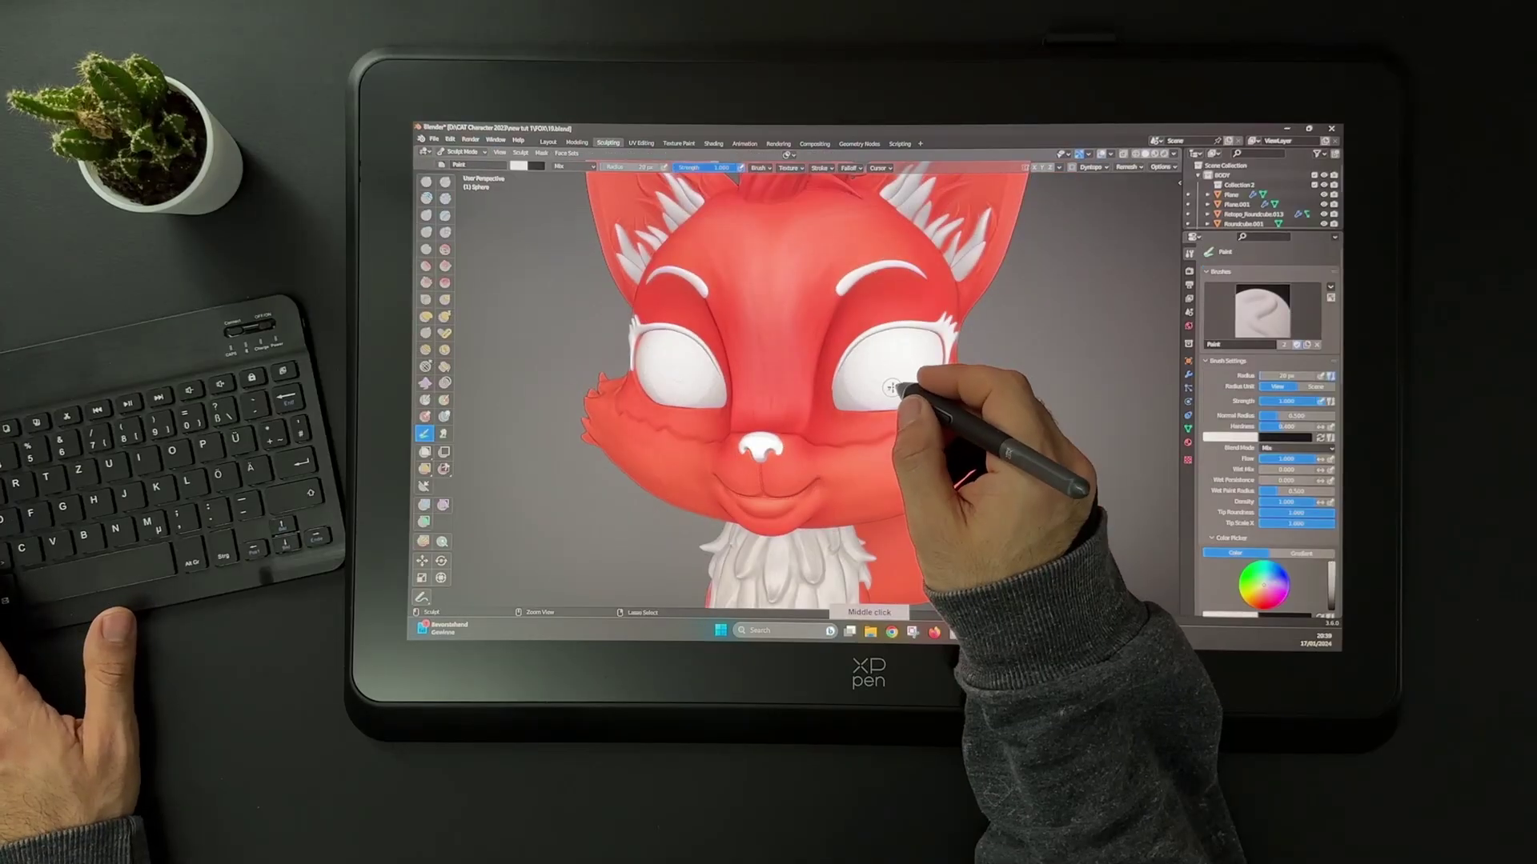
Swap the paint colour to white and turn toward the fox's face.
scroll(1273, 385, down, 6)
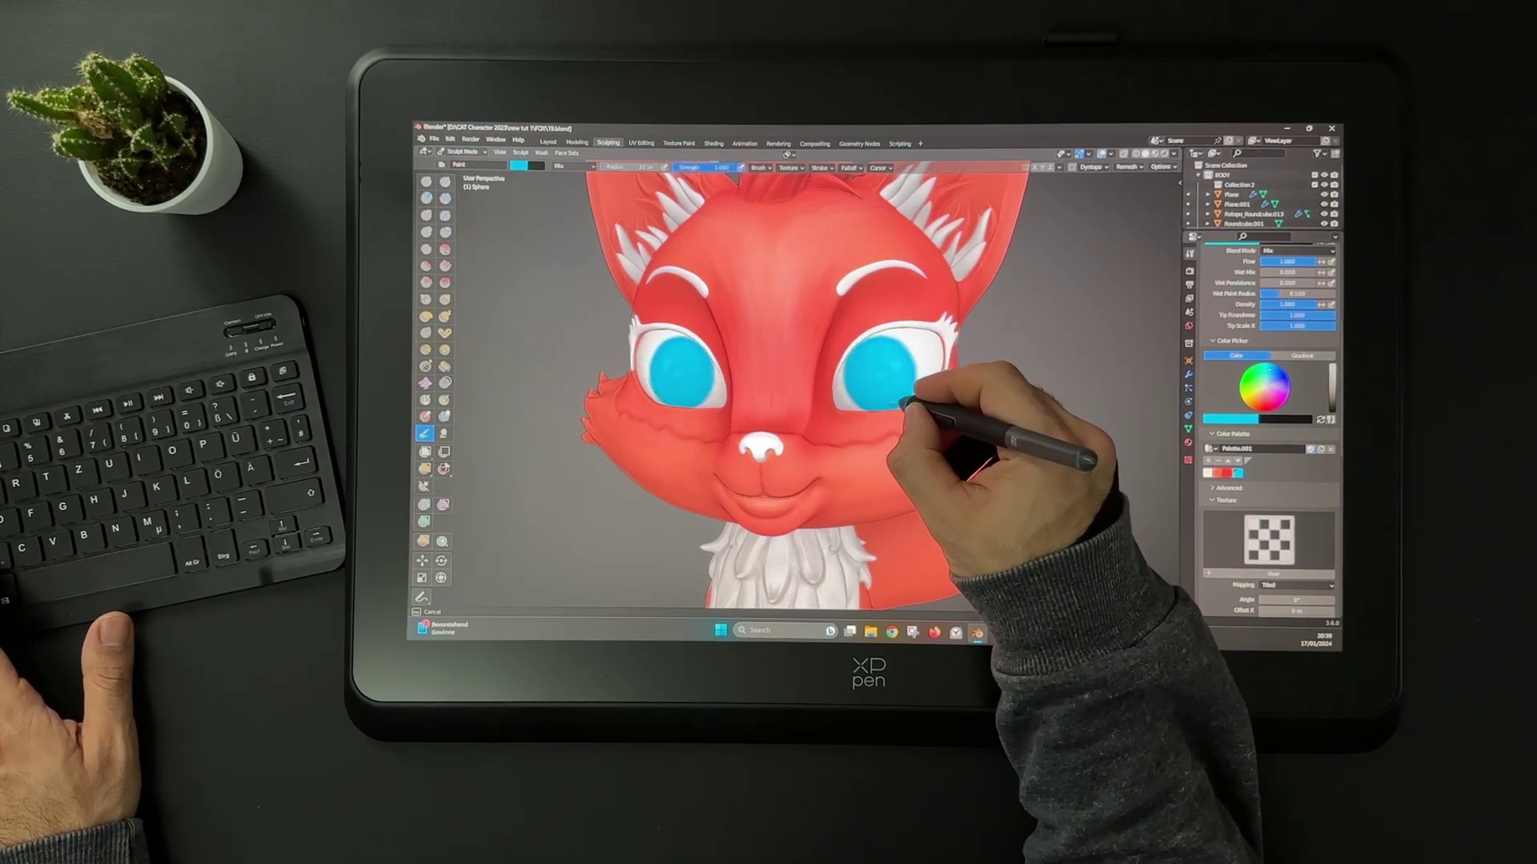
key(s)
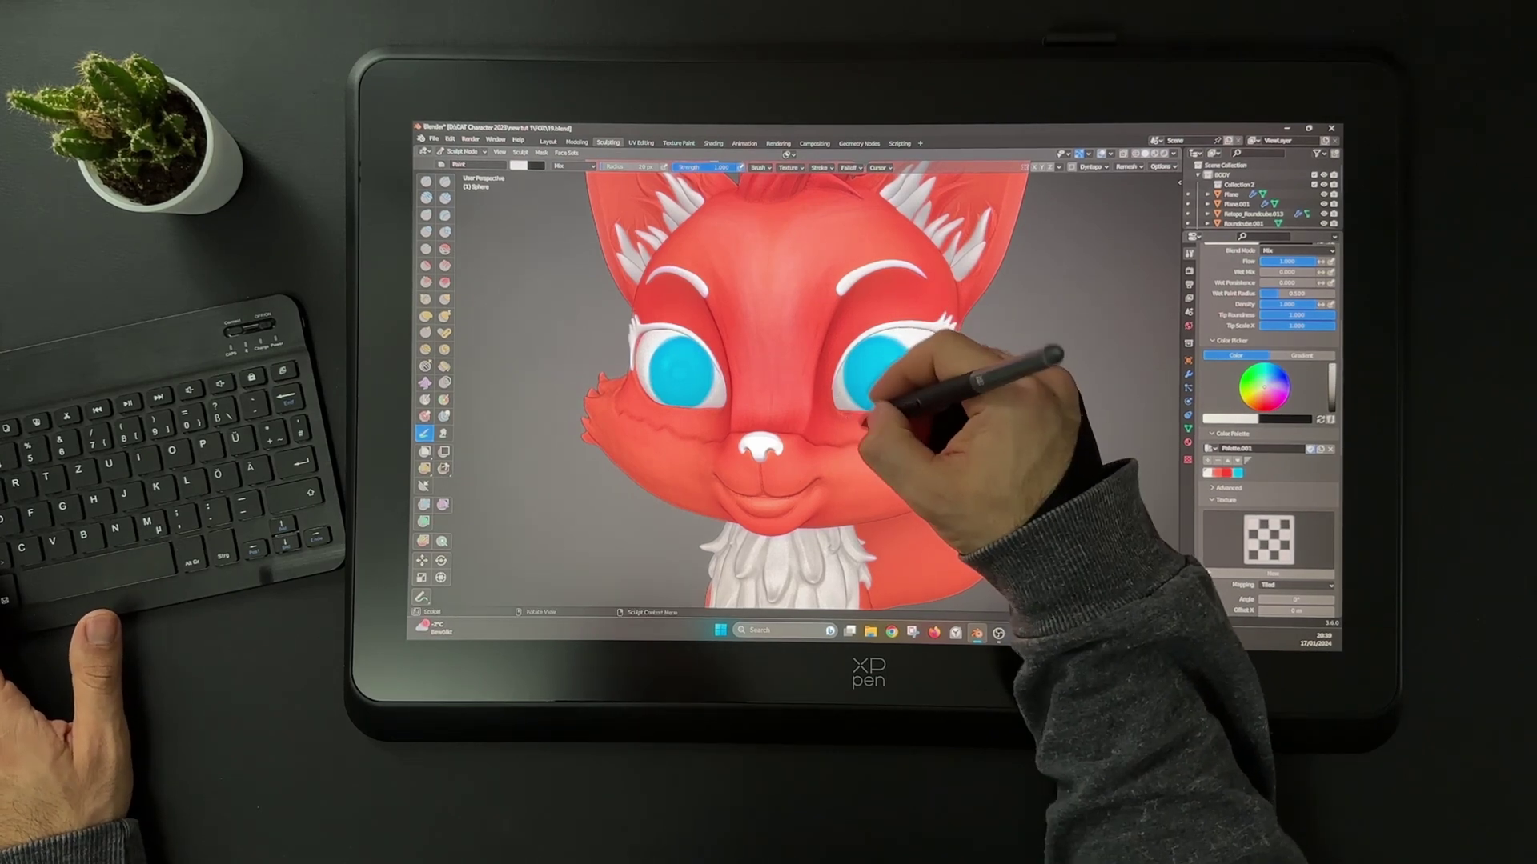
mouse_move(919, 398)
middle_down()
mouse_move(782, 480)
mouse_move(977, 388)
mouse_move(943, 405)
mouse_move(908, 384)
middle_up()
Pick light cyan then deeper blue, resize the brush and fill the right eye's iris blue.
click(1277, 389)
click(1273, 388)
key(f)
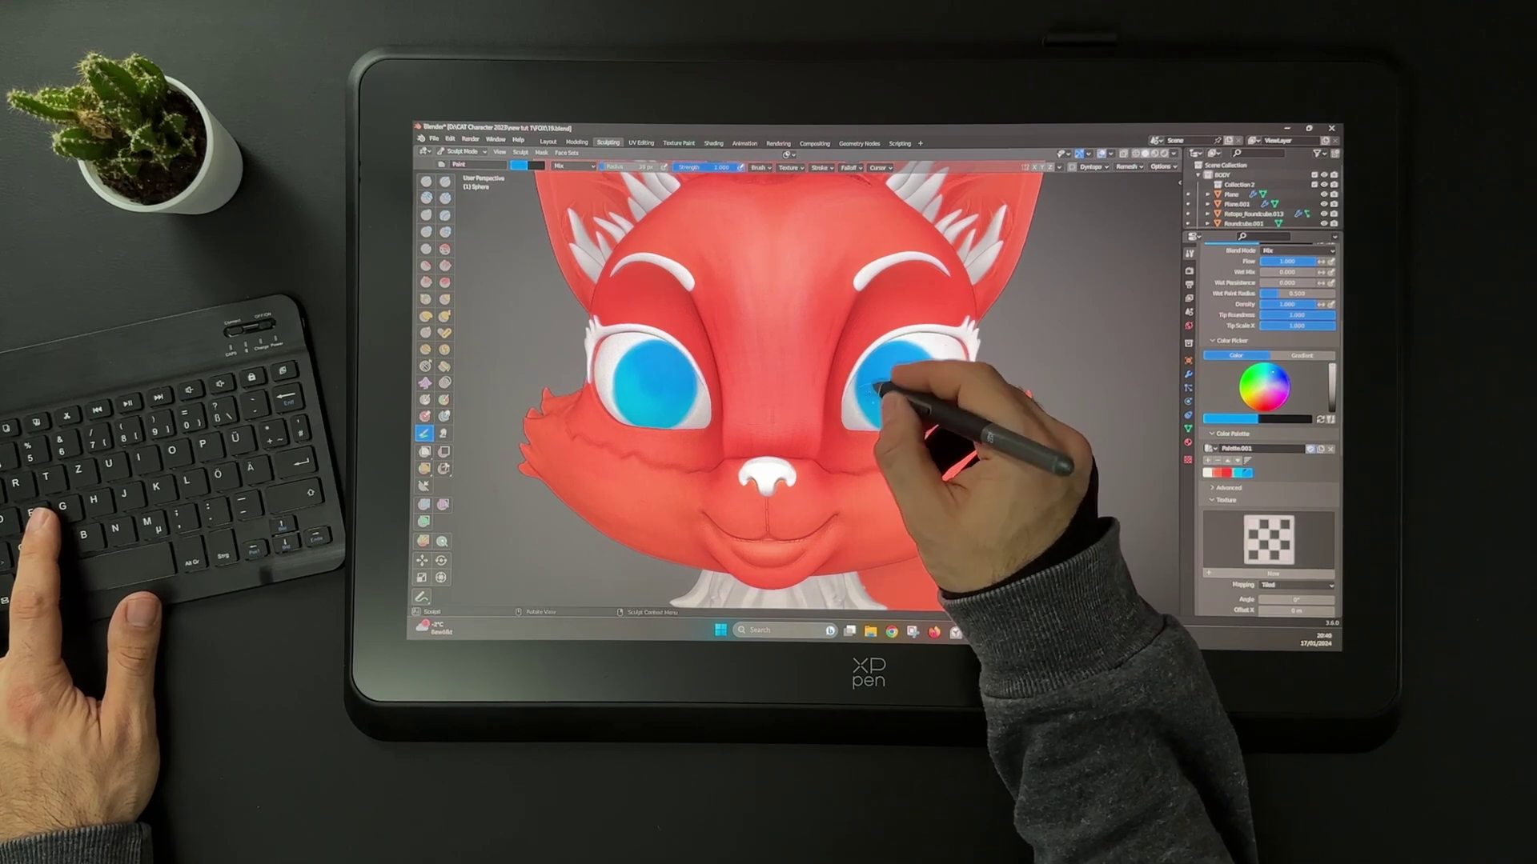
mouse_move(881, 388)
mouse_down()
mouse_move(924, 364)
mouse_move(899, 405)
mouse_up()
ctrl+middle_drag(899, 405, 967, 401)
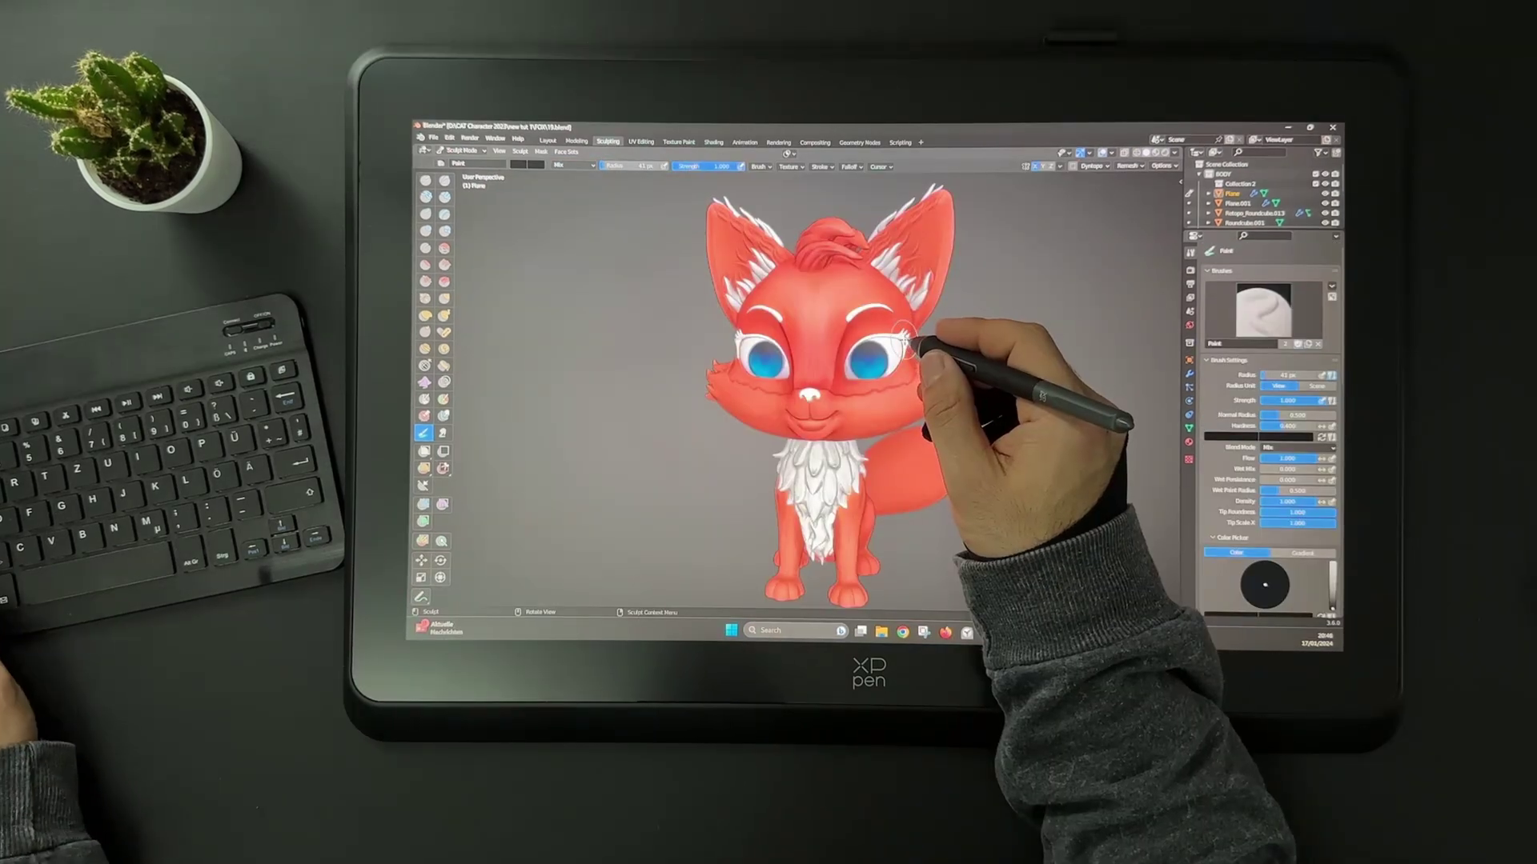
Orbit the fox through front, side-profile and left-ear views to reach the muzzle and ear fur.
mouse_move(911, 340)
middle_down()
mouse_move(898, 360)
mouse_move(866, 352)
mouse_move(876, 320)
mouse_move(934, 354)
middle_up()
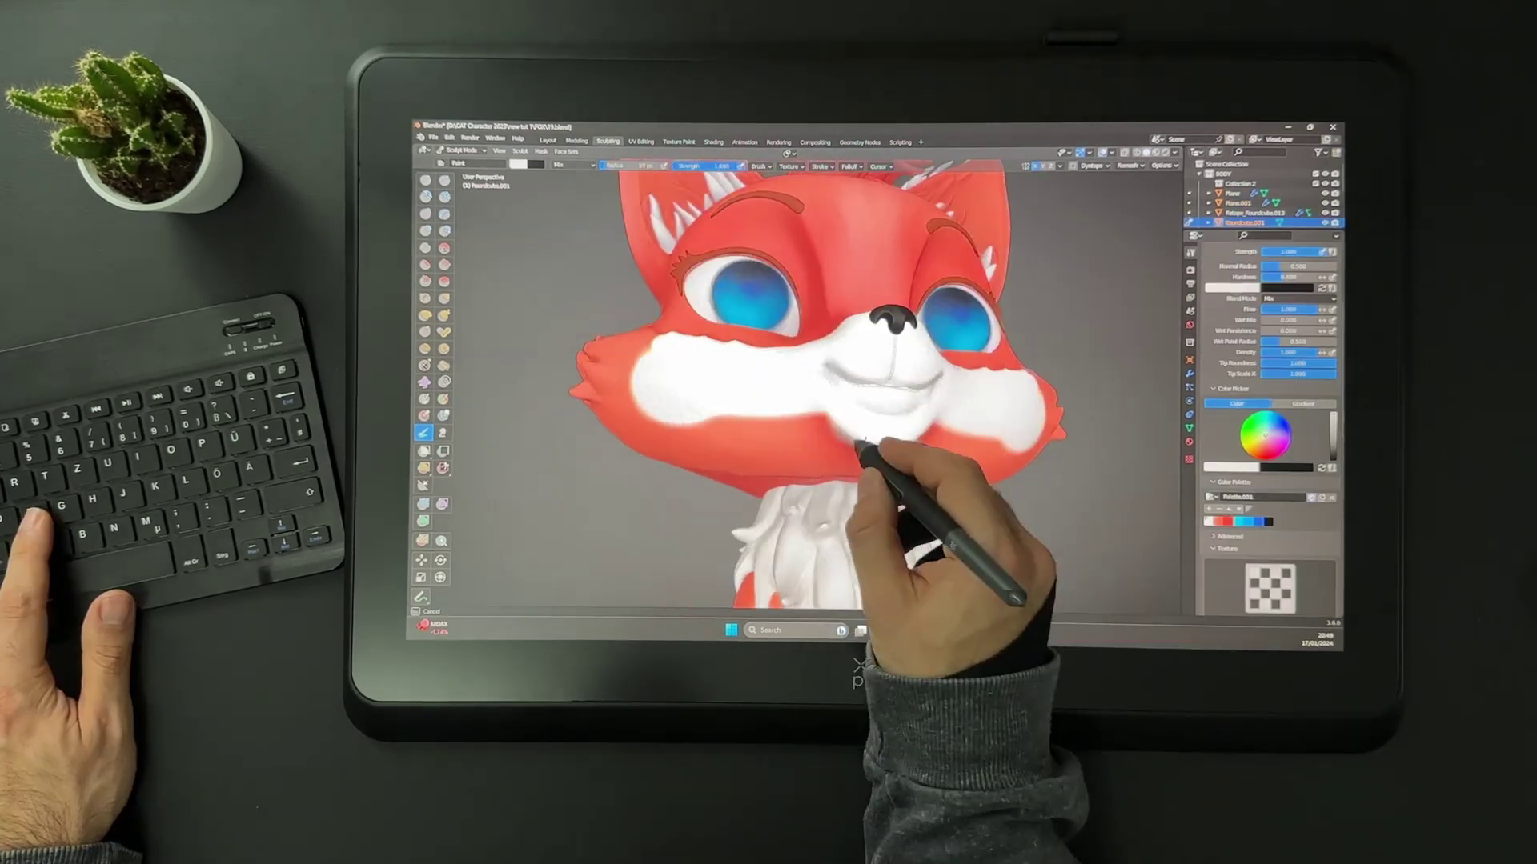
middle_drag(861, 443, 730, 458)
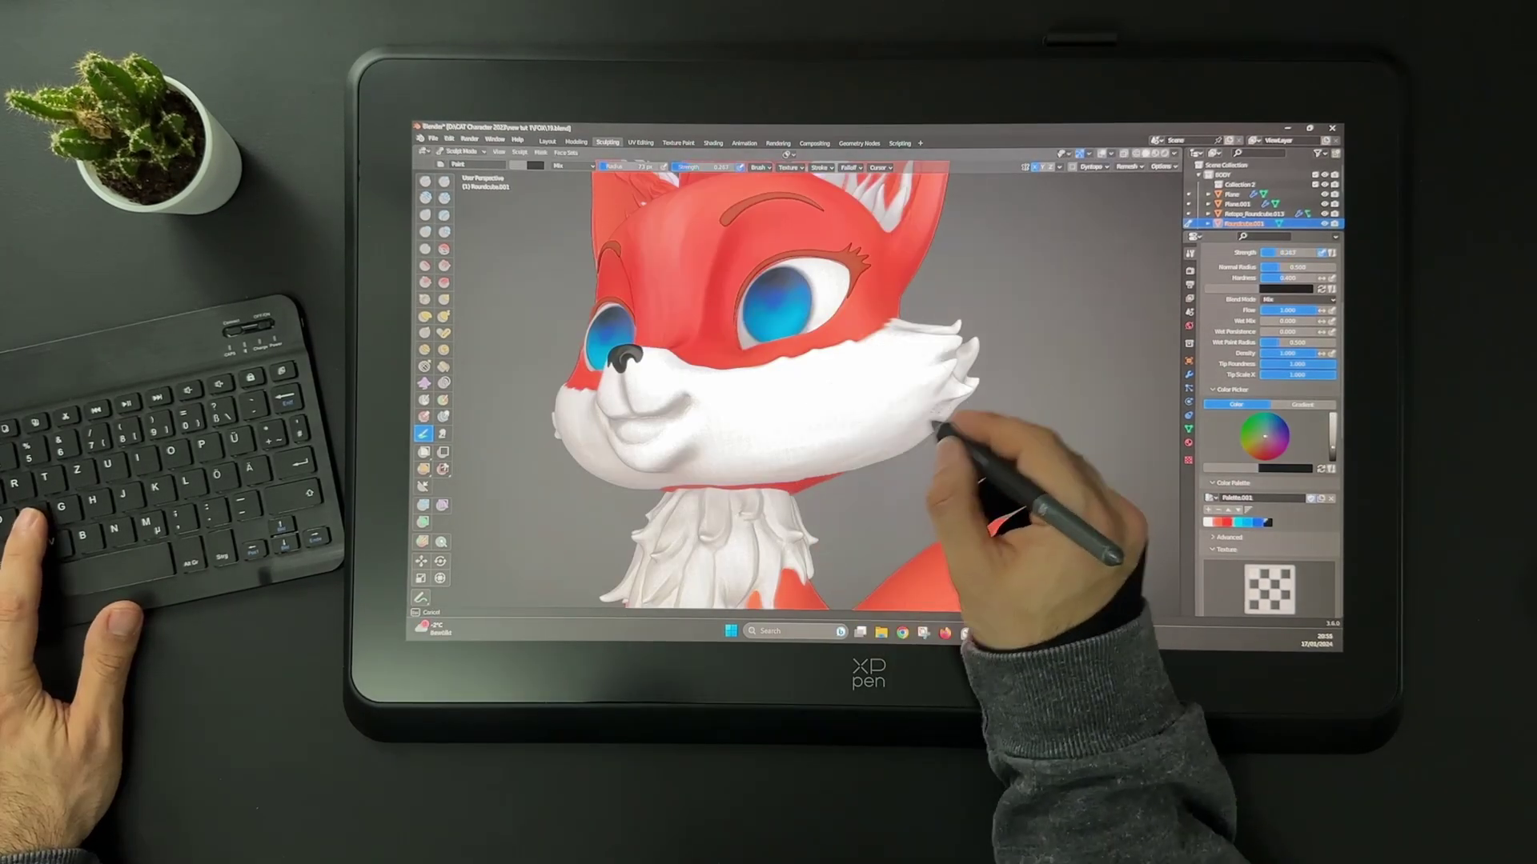
middle_drag(938, 427, 850, 388)
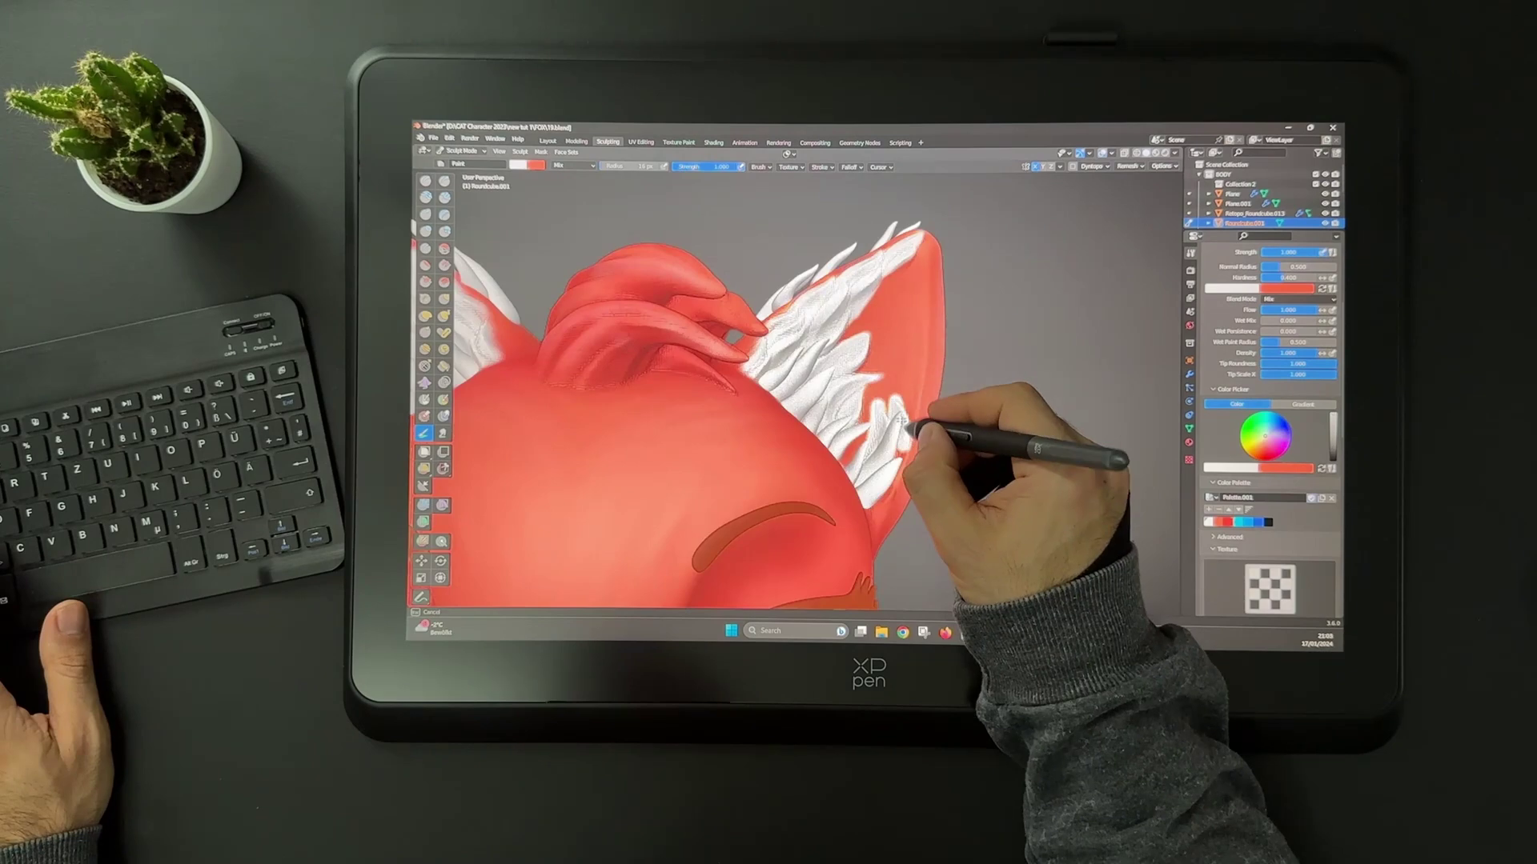
middle_drag(878, 506, 859, 471)
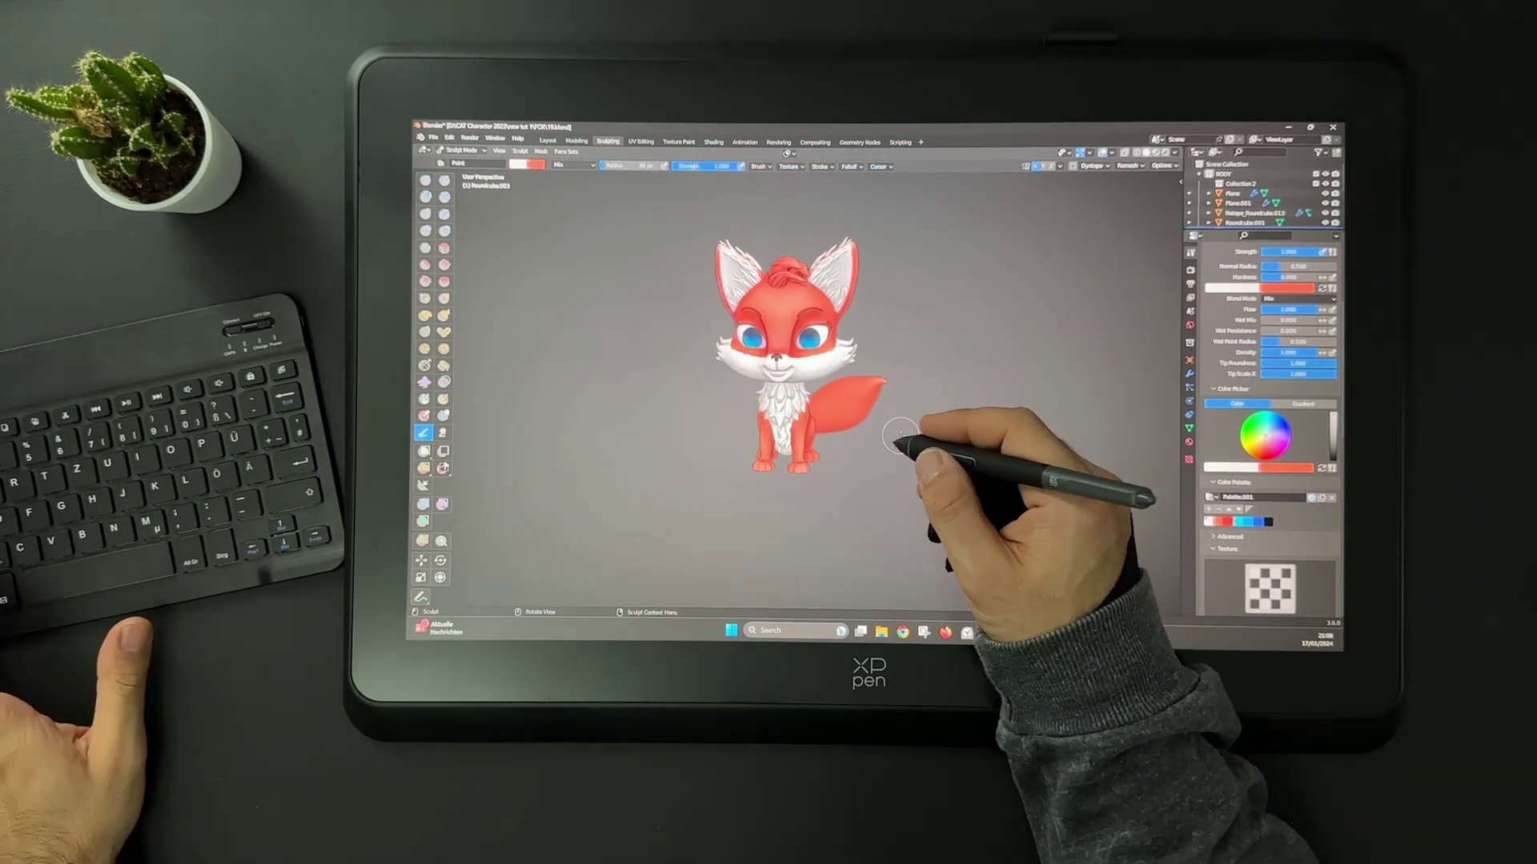
Zoom in closer on the fox and switch the paint colour to solid red for the legs.
ctrl+middle_drag(908, 446, 855, 504)
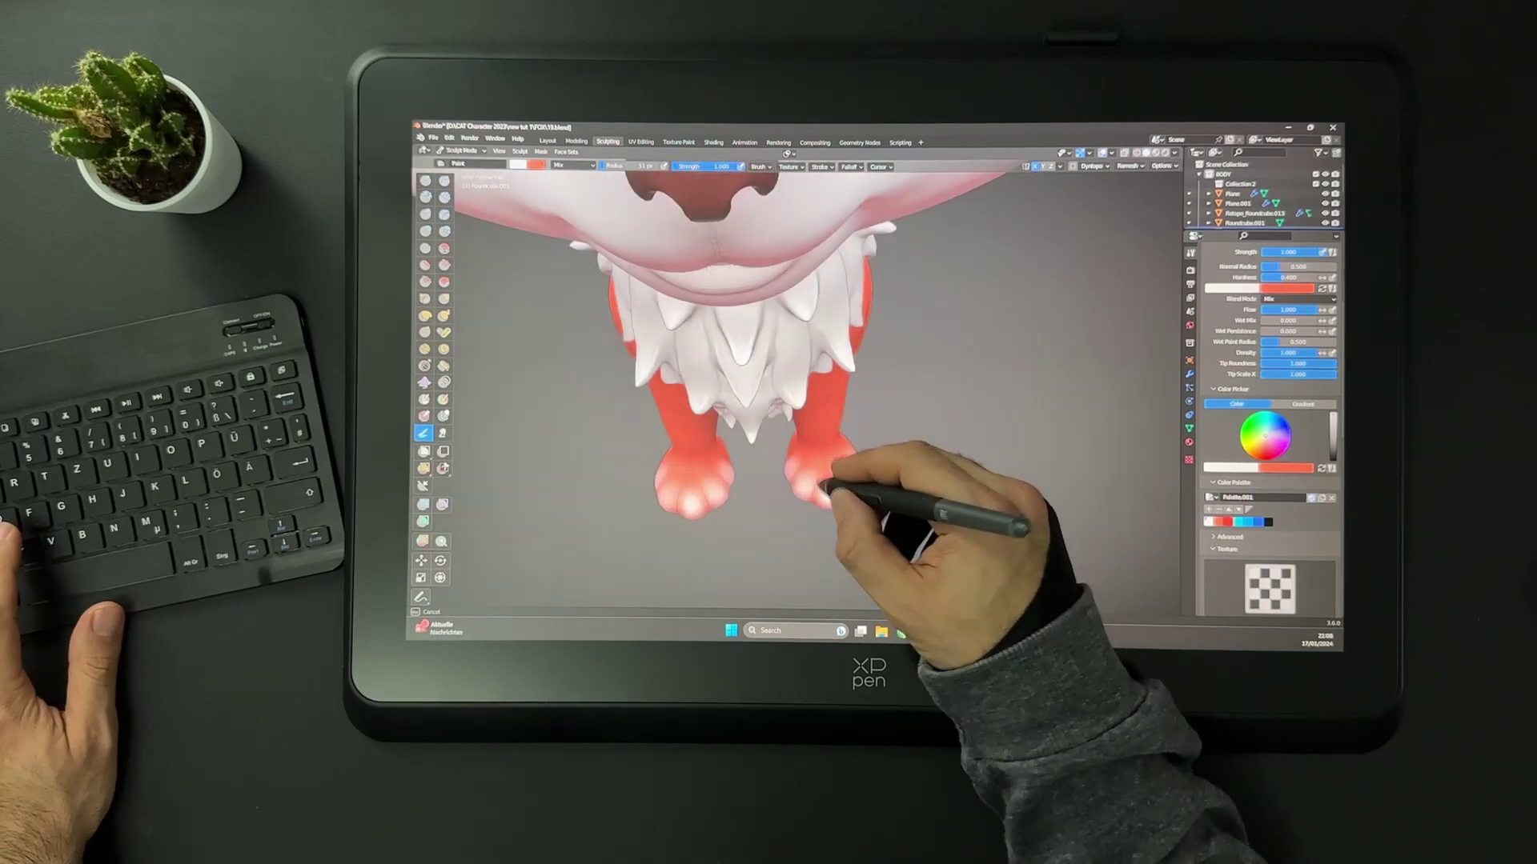
click(1224, 522)
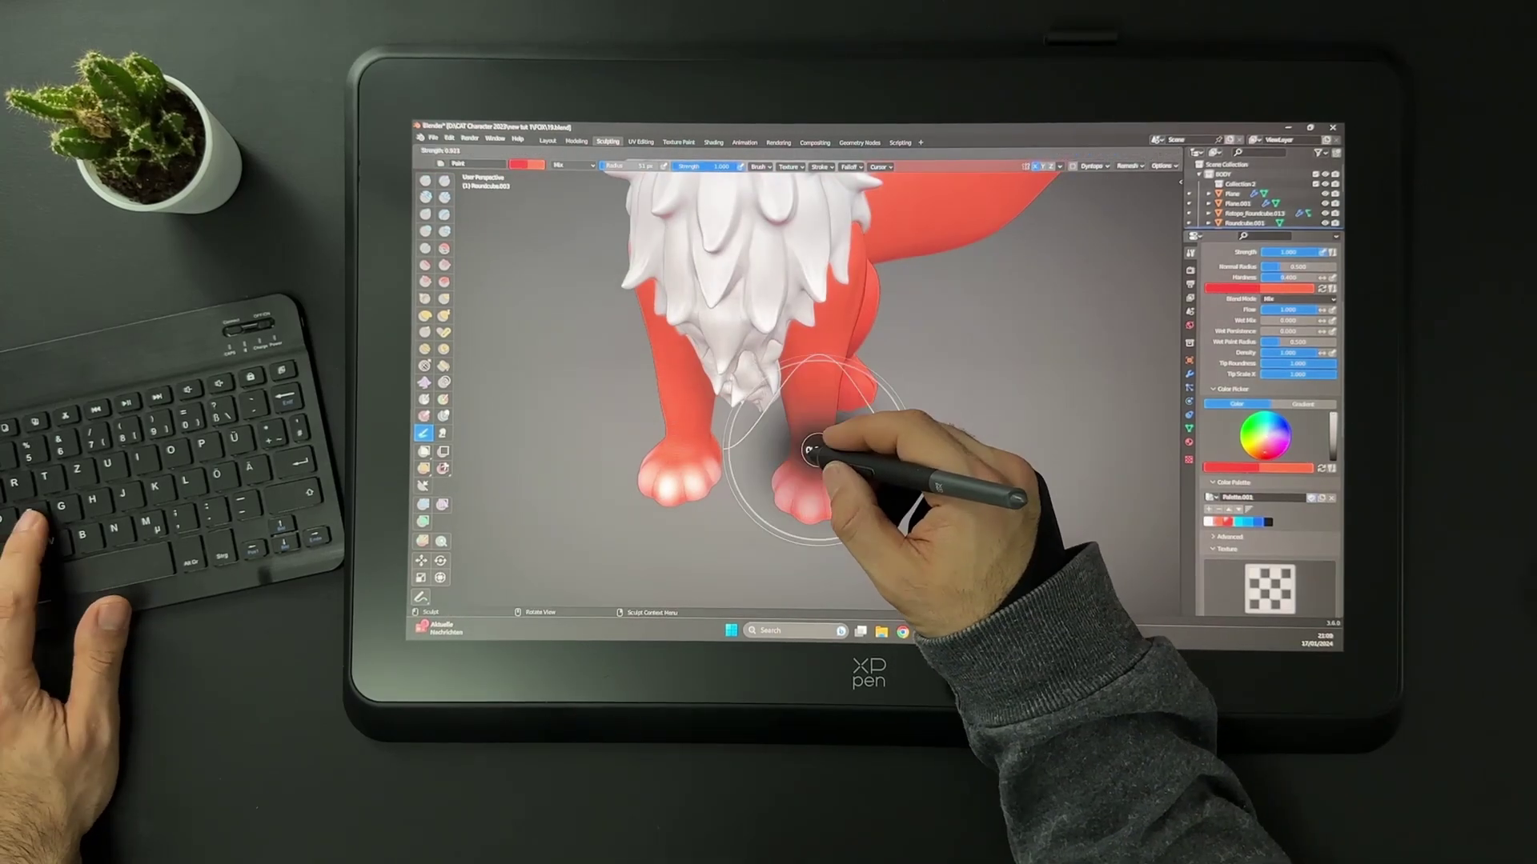